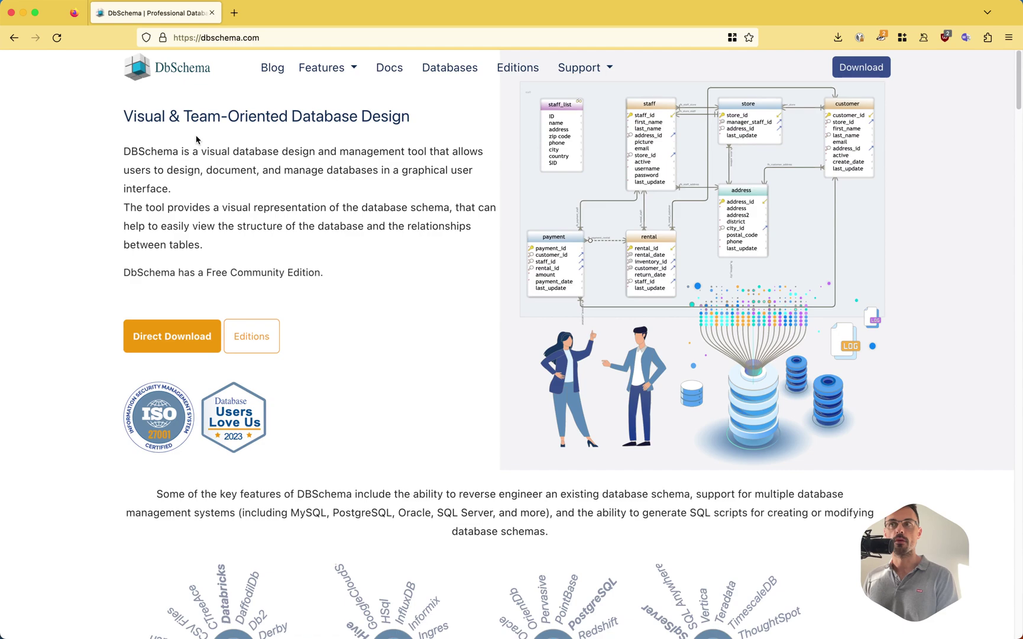
# Review the DbSchema home page, covering the supported databases, HTML5 schema documentation and the Support options.
pyautogui.scroll(-2, 180, 146)
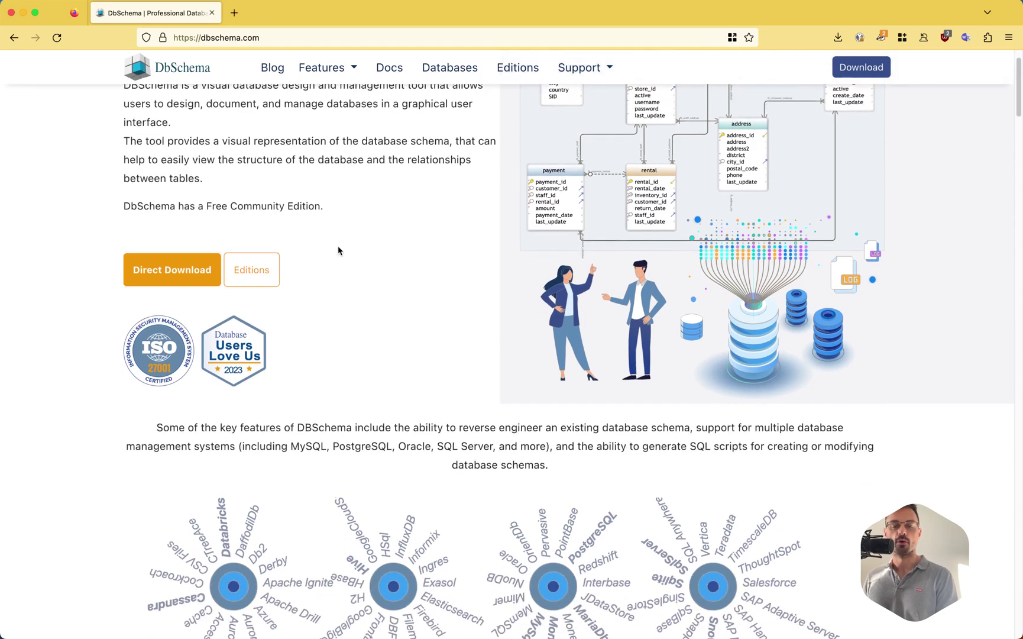
pyautogui.scroll(-3, 389, 291)
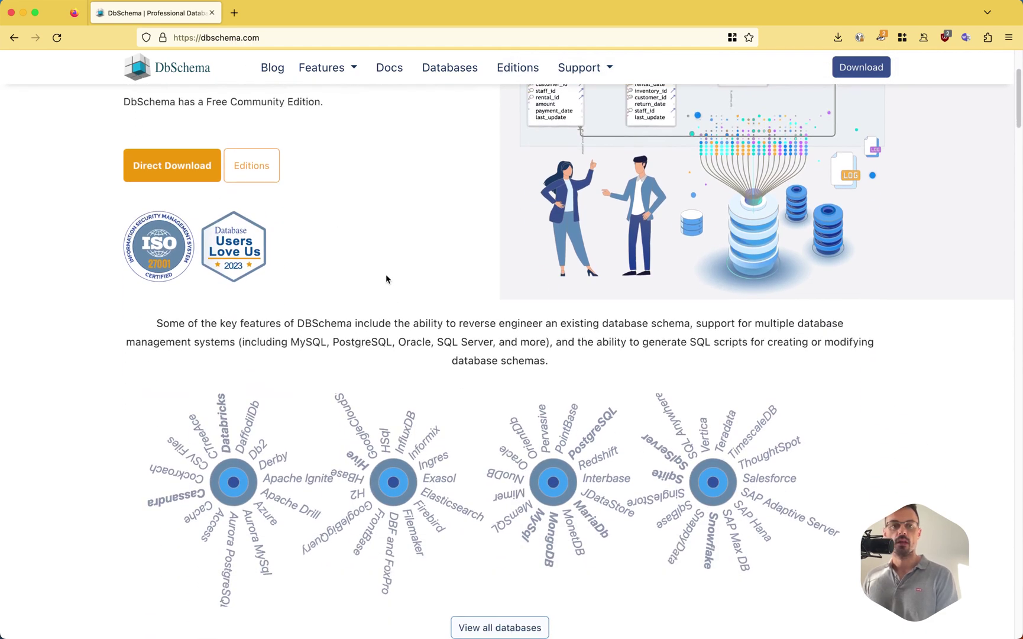
pyautogui.scroll(-3, 385, 275)
pyautogui.scroll(7, 385, 276)
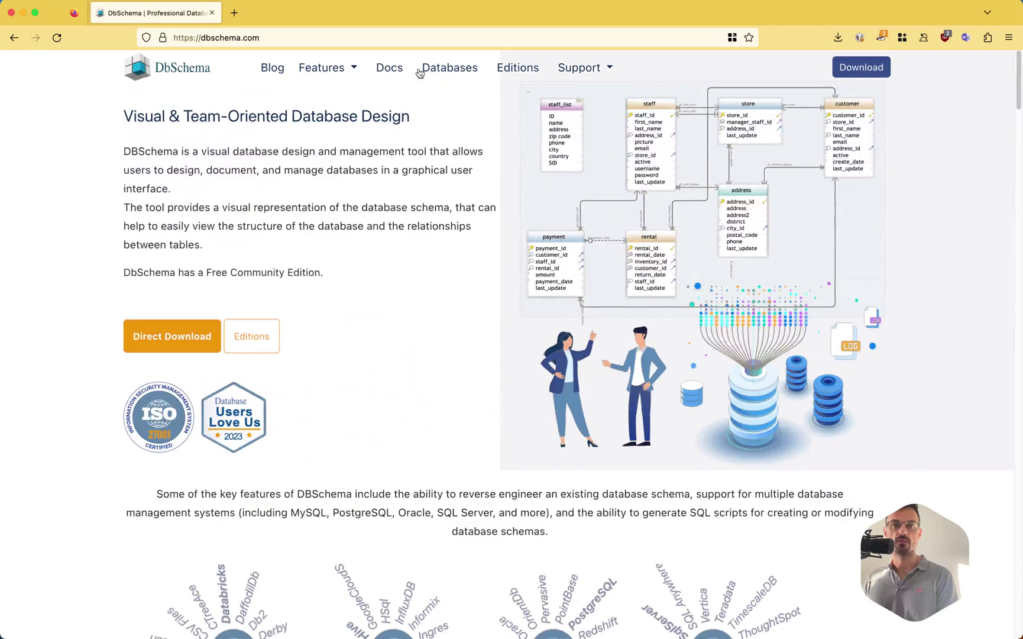
pyautogui.moveTo(576, 68)
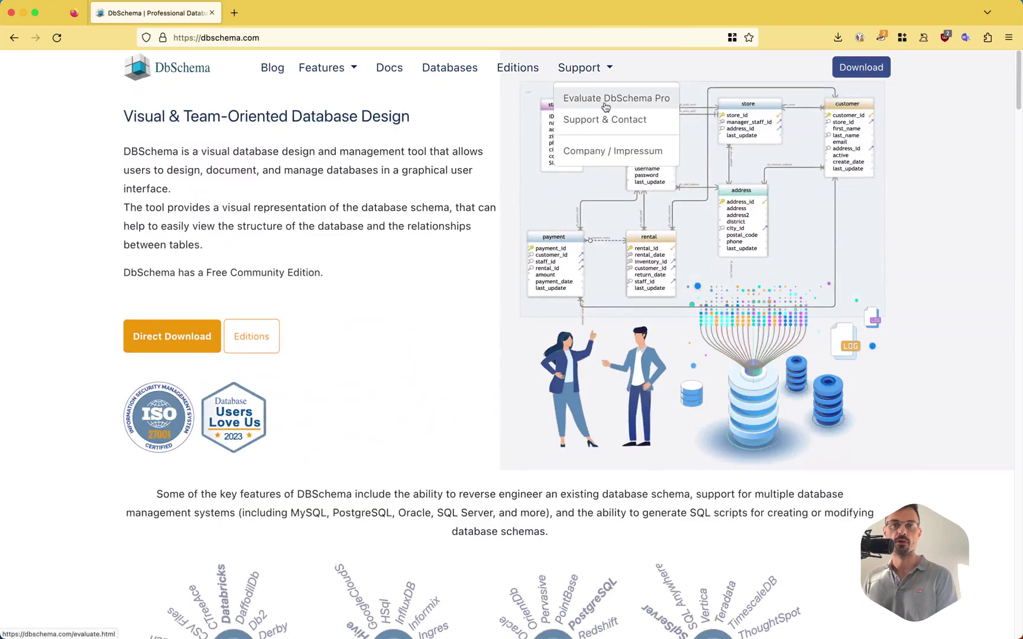
pyautogui.scroll(-12, 354, 192)
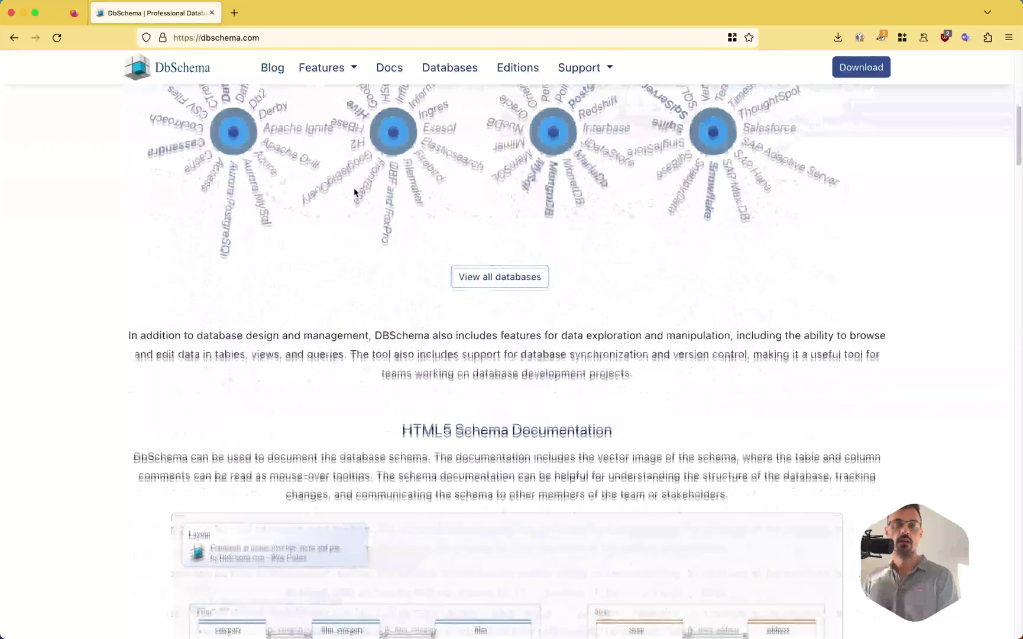
pyautogui.scroll(-6, 354, 191)
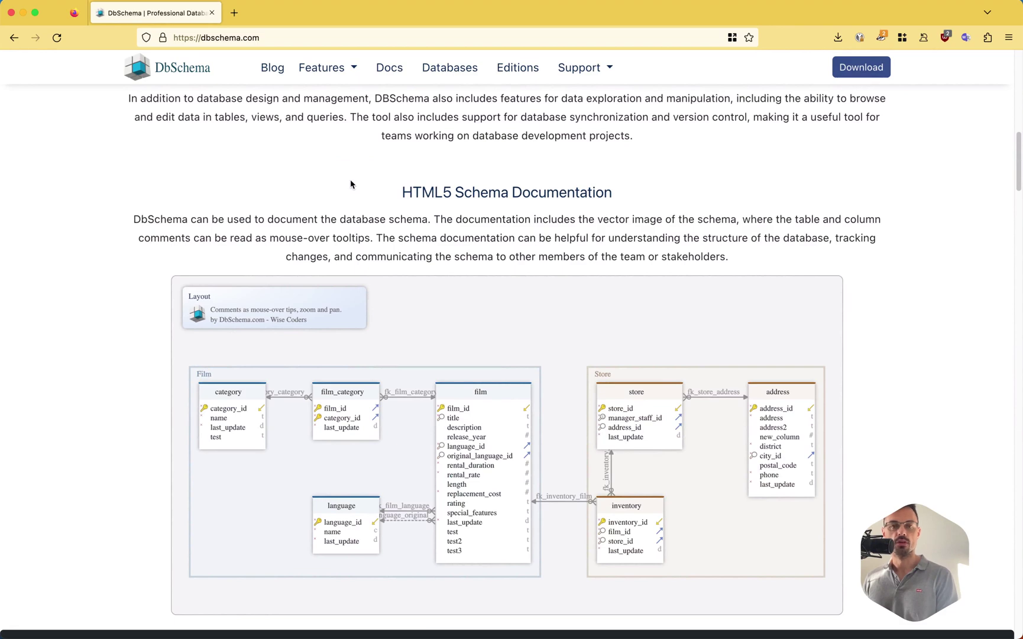
pyautogui.scroll(-5, 353, 184)
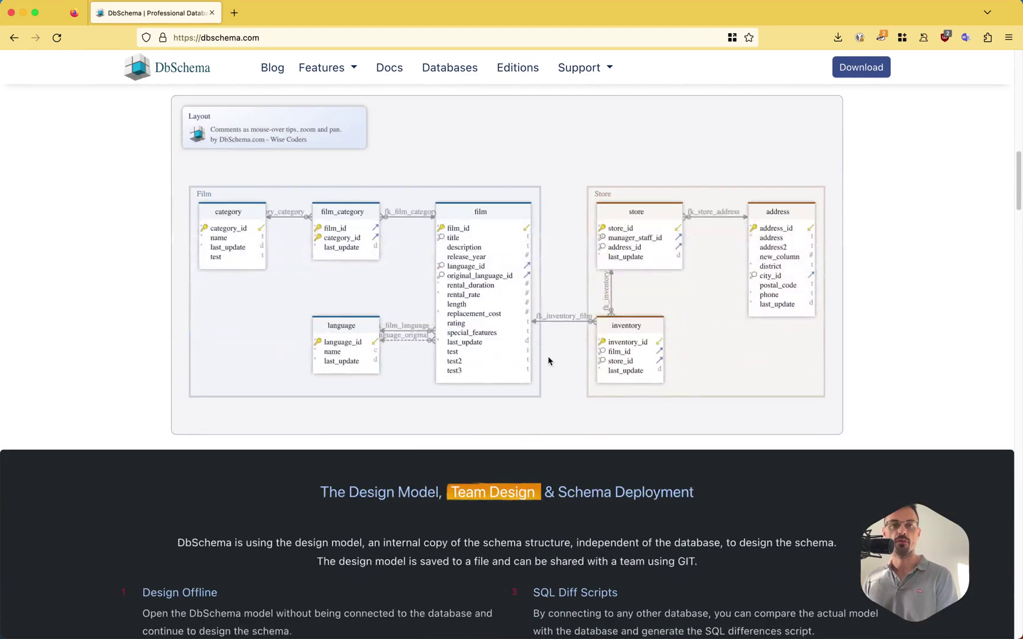
pyautogui.scroll(15, 402, 281)
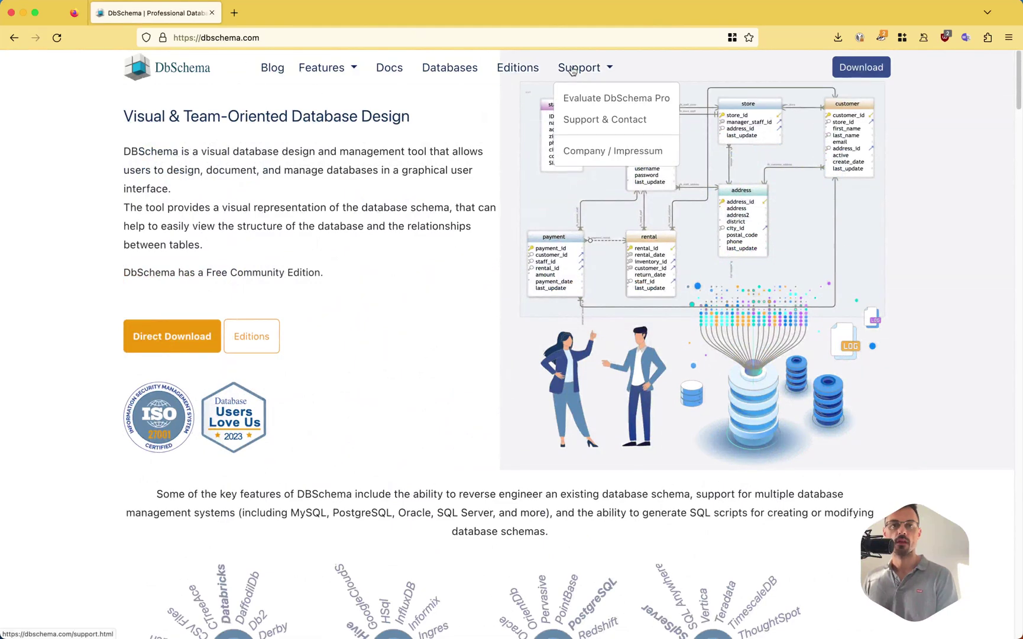
# View the DbSchema Pro evaluation page, and compare the Community and Pro features on the Editions page.
pyautogui.click(594, 99)
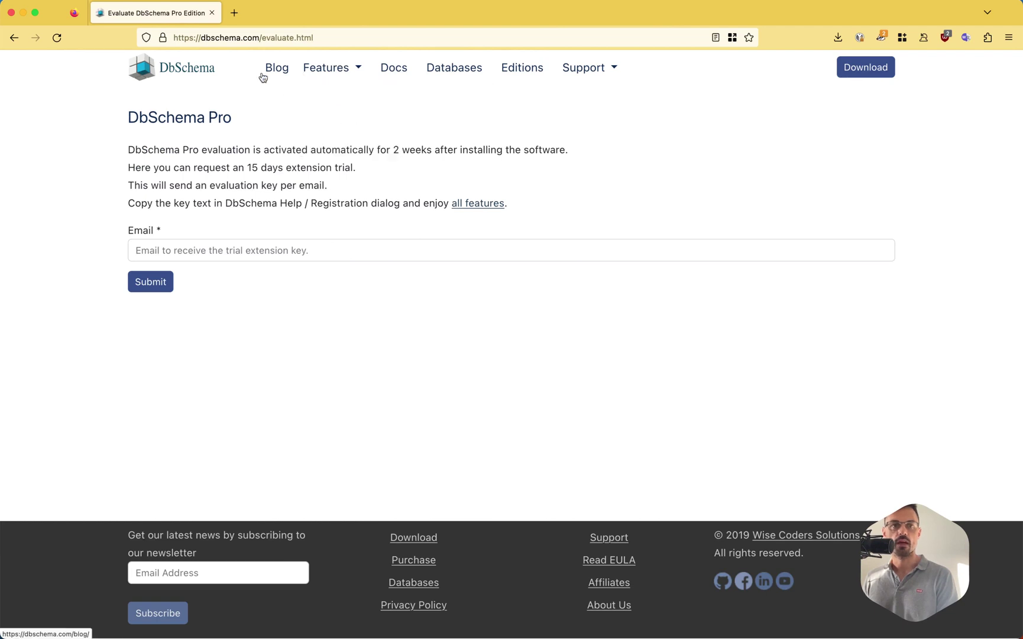
pyautogui.click(522, 71)
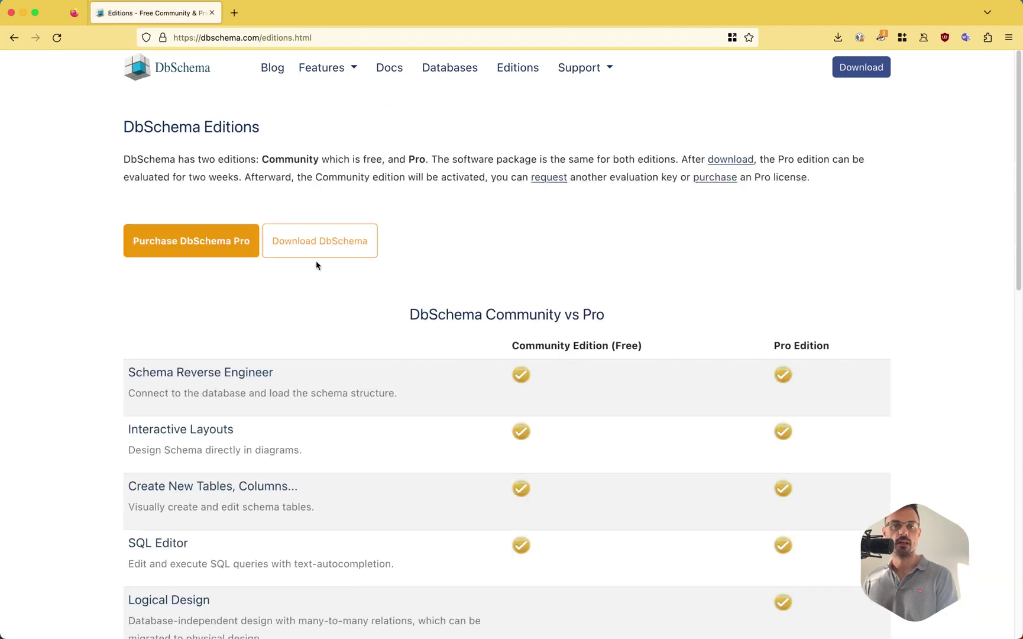
pyautogui.scroll(-1, 314, 289)
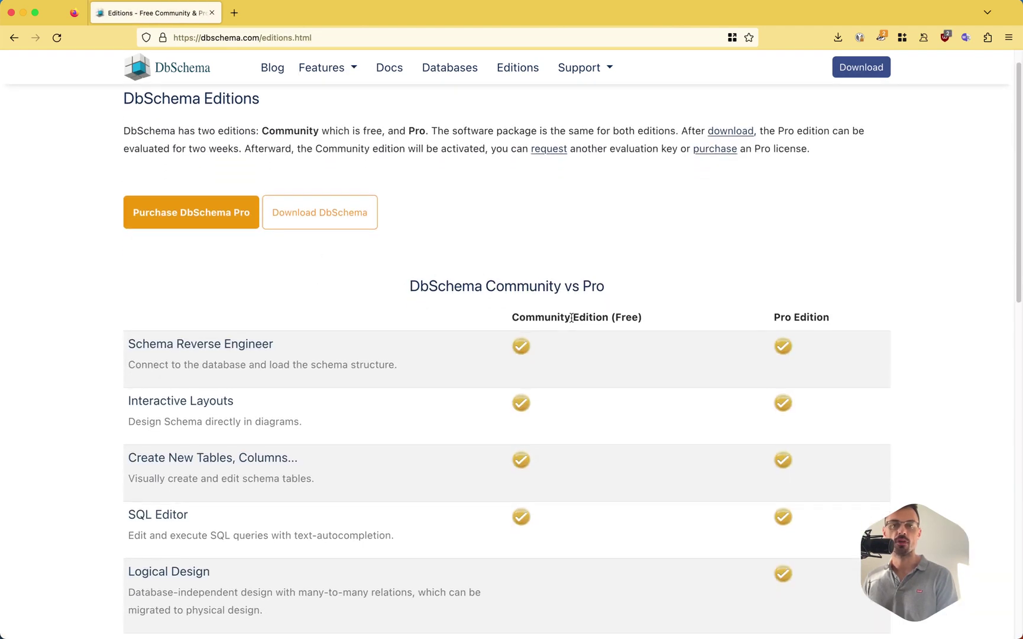
pyautogui.scroll(-4, 847, 319)
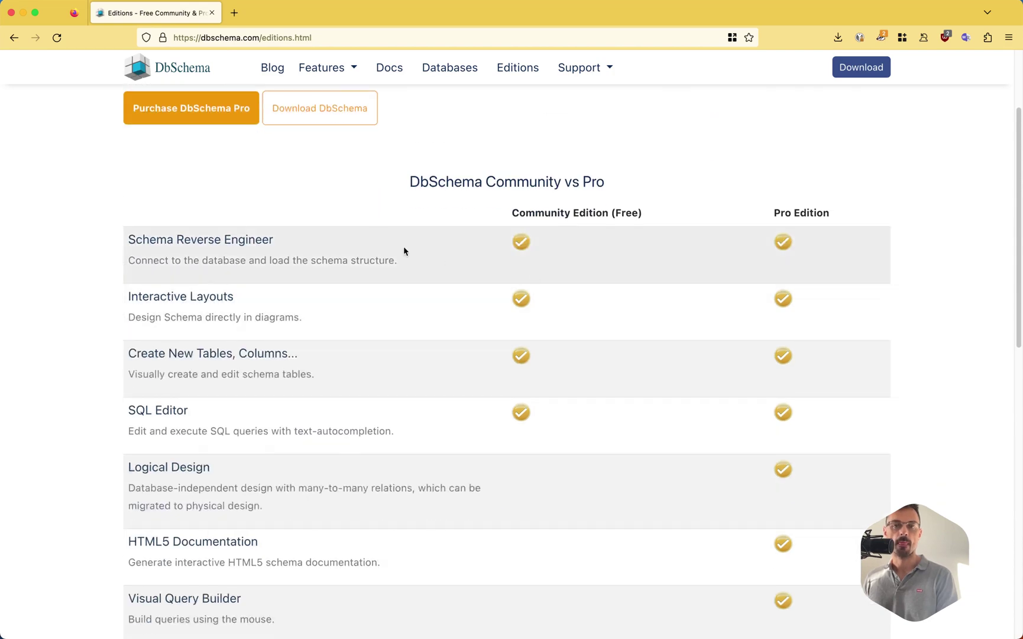
pyautogui.scroll(-10, 382, 284)
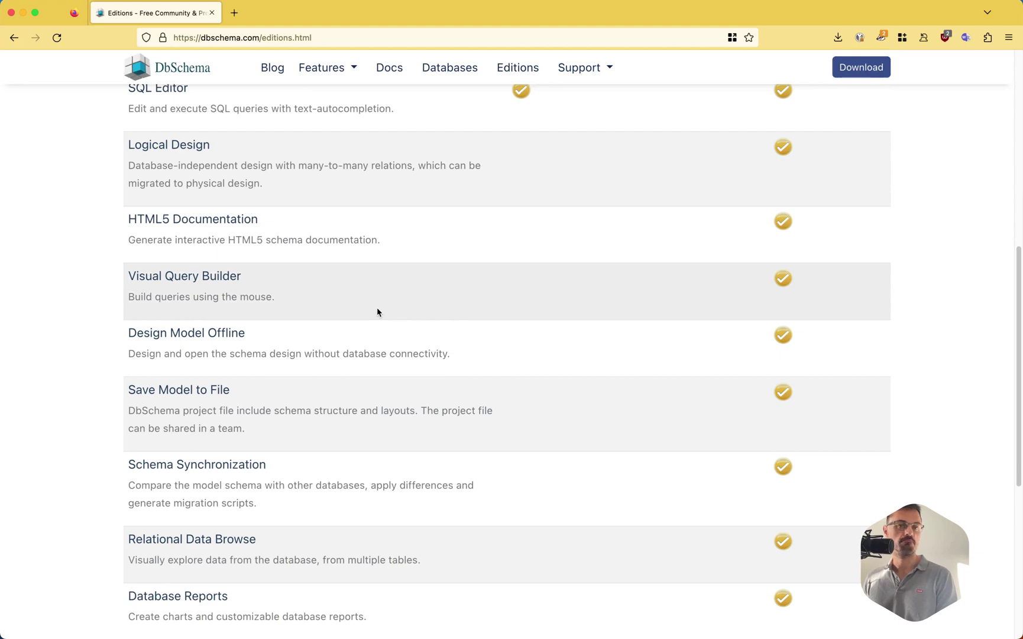
pyautogui.scroll(7, 377, 311)
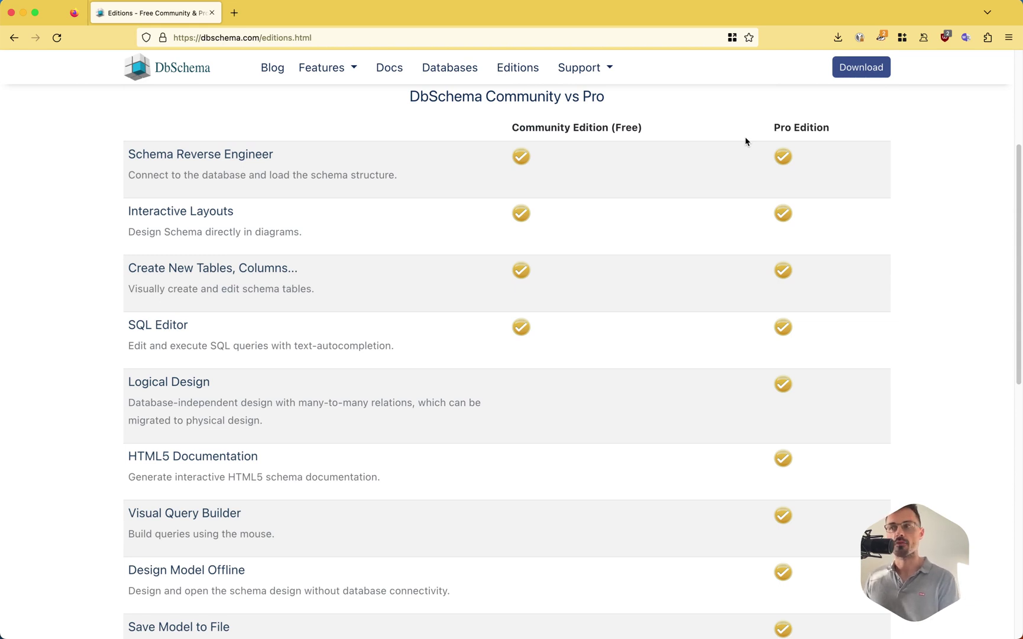
# Switch to the DbSchema application and look over the options for creating or opening a model.
pyautogui.press('super+Tab')
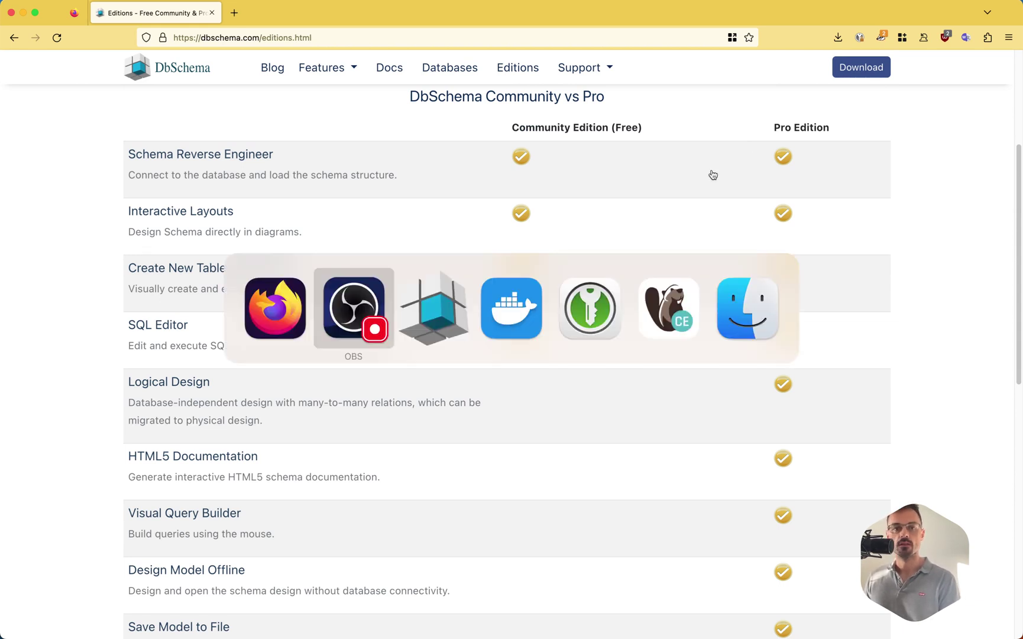
pyautogui.click(459, 276)
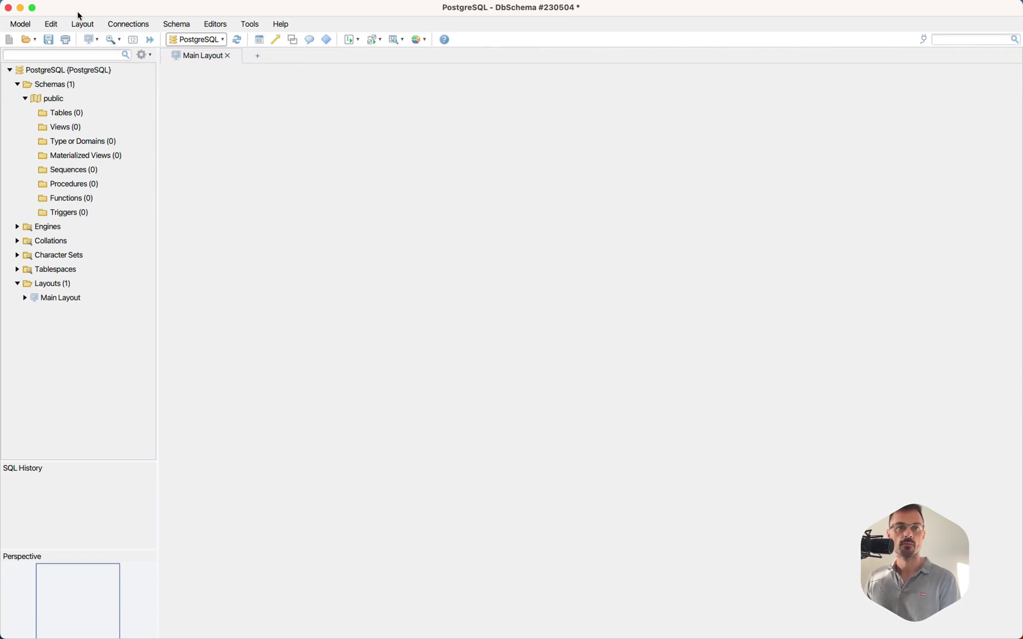
pyautogui.click(22, 25)
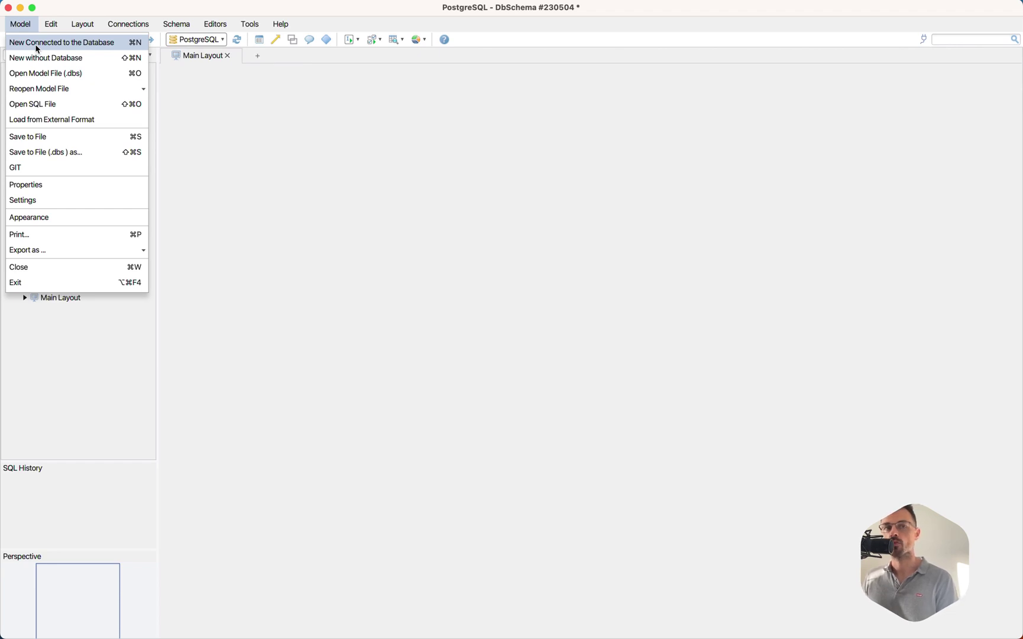
pyautogui.click(201, 55)
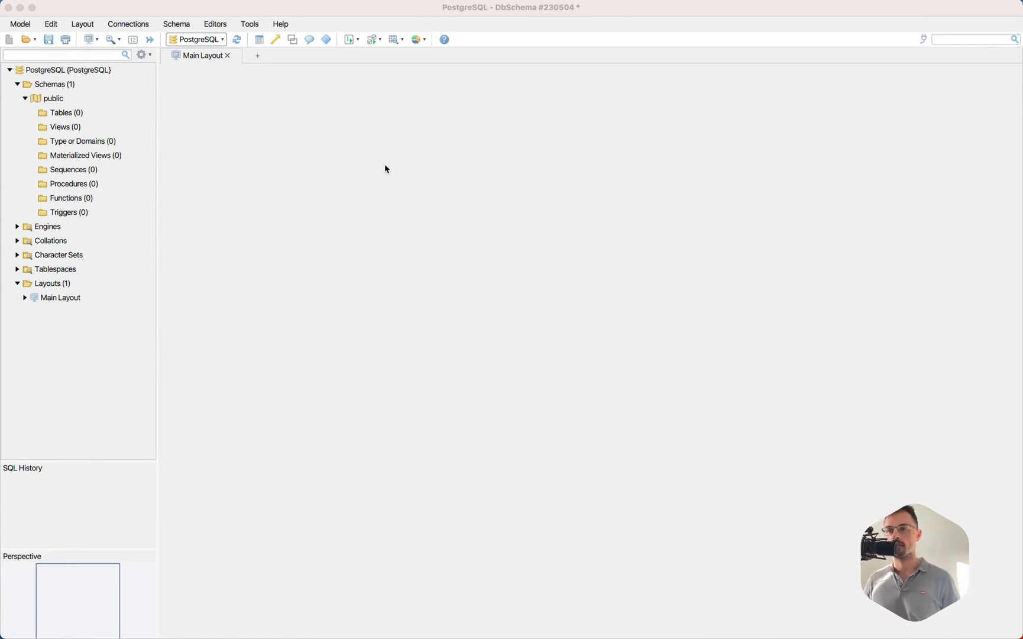
# Start a new table named book in the Main Layout and give it an integer primary key column book_id.
pyautogui.rightClick(387, 166)
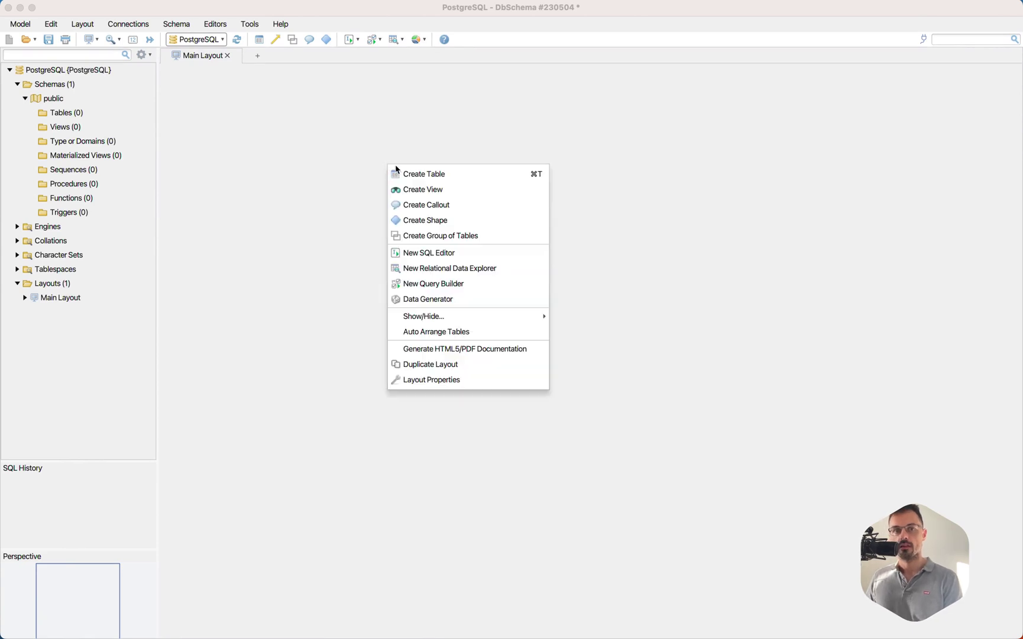
pyautogui.click(433, 174)
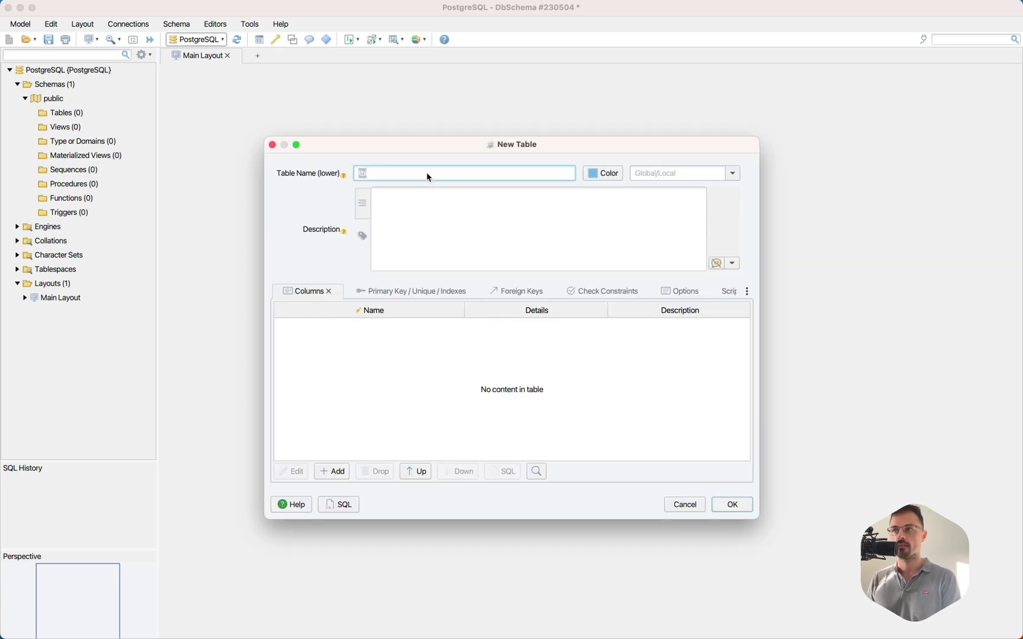
pyautogui.write('book')
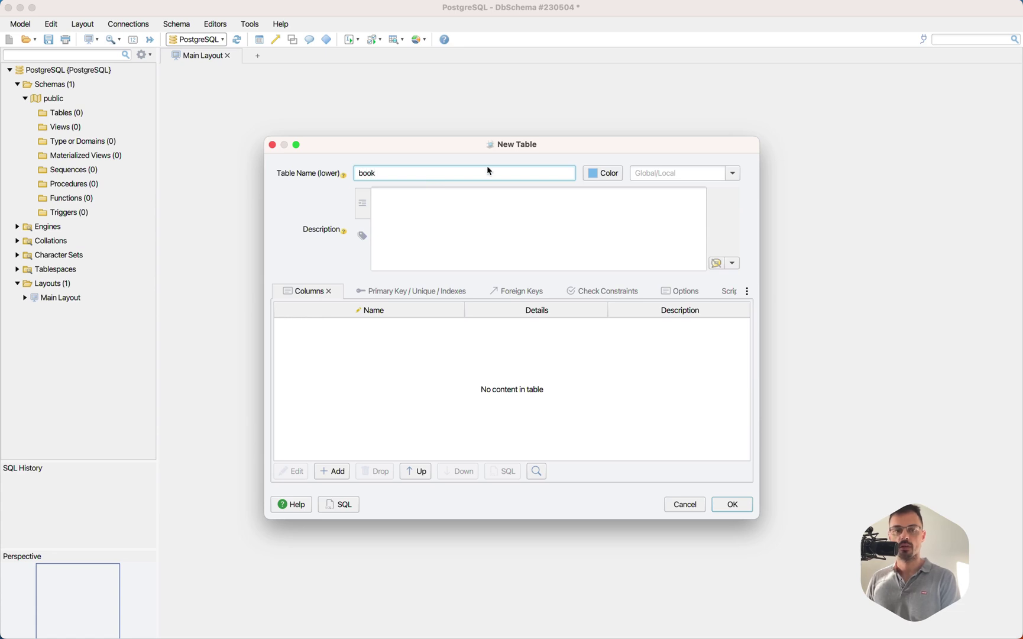
pyautogui.click(340, 470)
pyautogui.write('book_id')
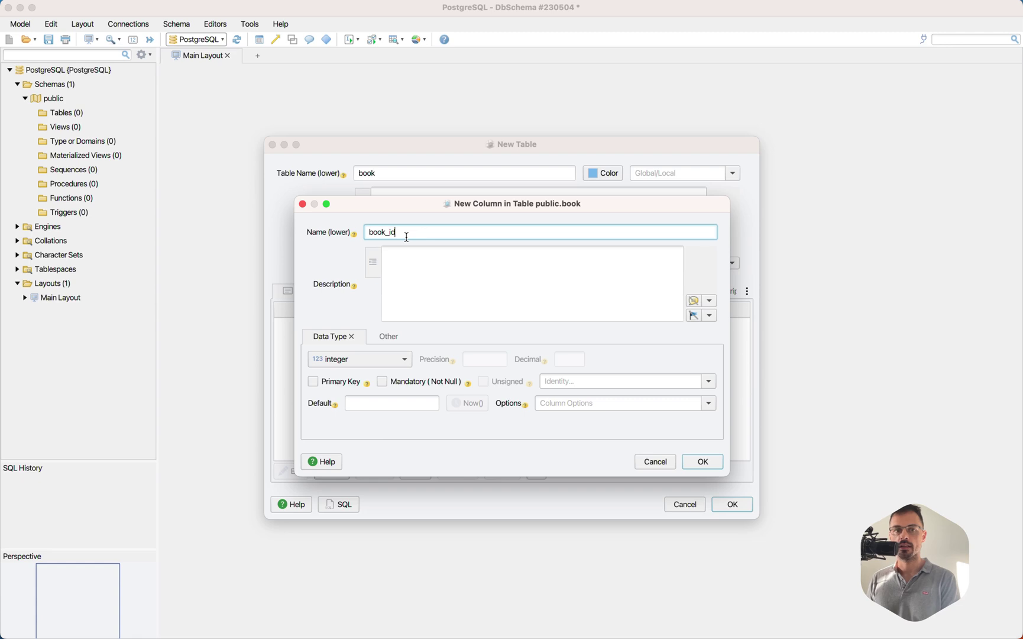
pyautogui.click(343, 381)
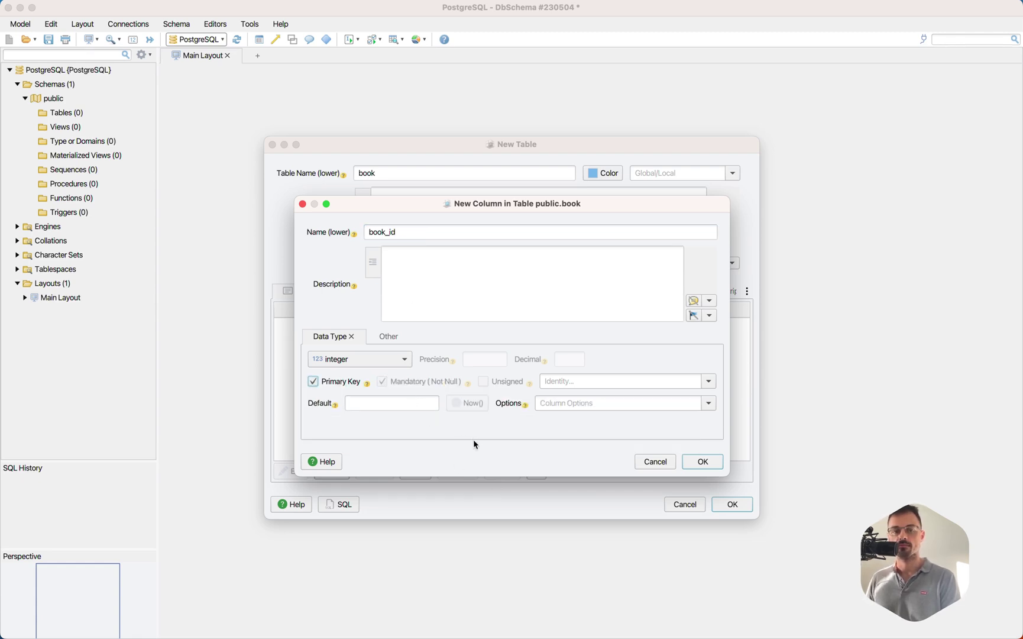
pyautogui.click(704, 461)
# Begin a second column in the book table and name it title.
pyautogui.click(333, 471)
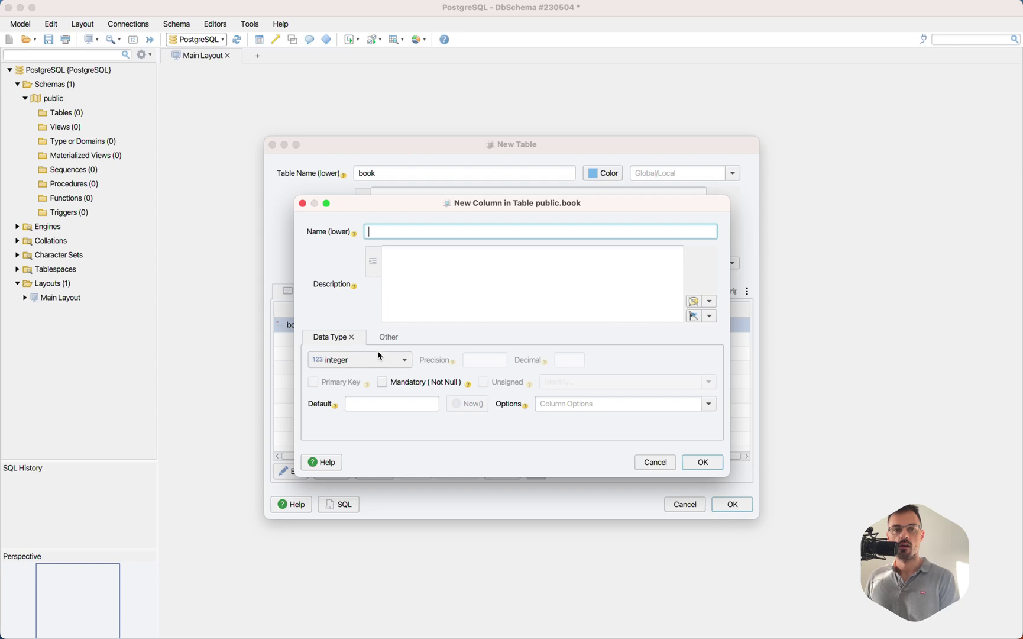
pyautogui.write('book')
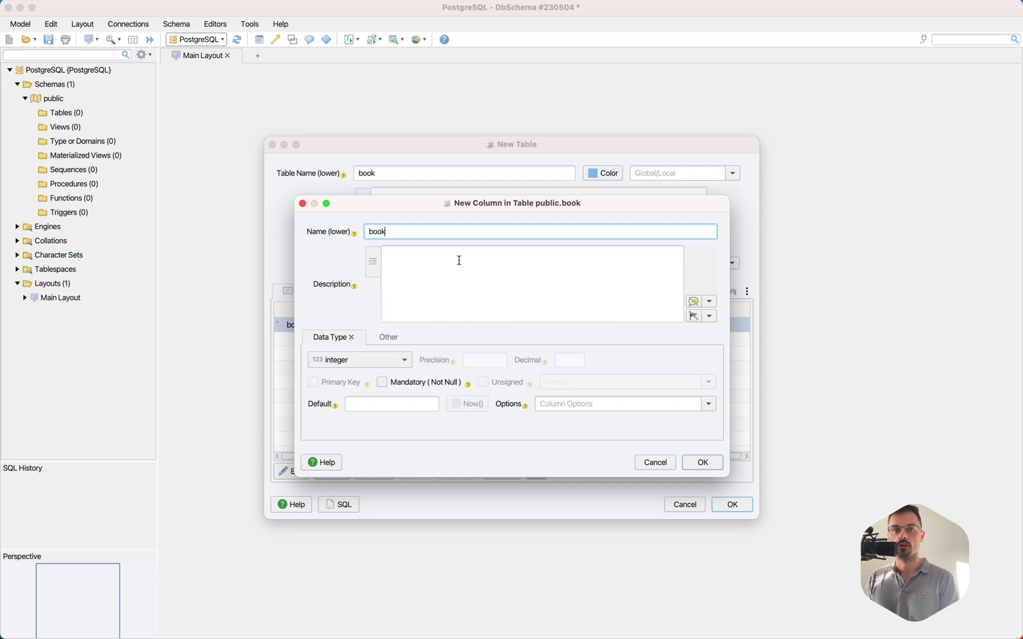
pyautogui.write('_')
pyautogui.press('BackSpace')
pyautogui.press('BackSpace')
pyautogui.press('BackSpace')
pyautogui.press('BackSpace')
pyautogui.press('BackSpace')
pyautogui.write('title')
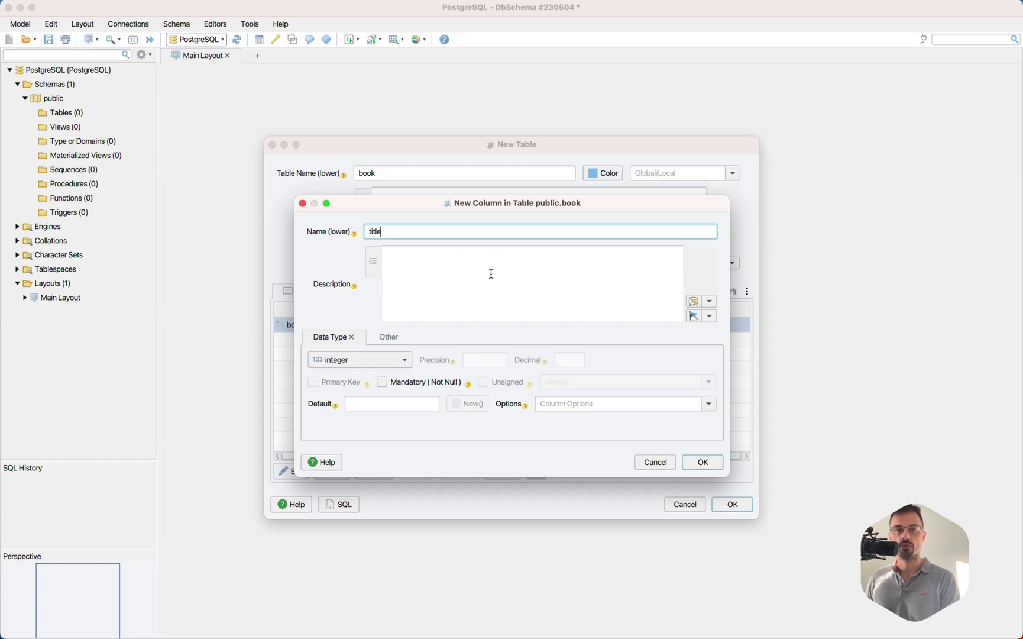
# Set the title column to a mandatory varchar with length 200 and add it to the book table.
pyautogui.click(398, 363)
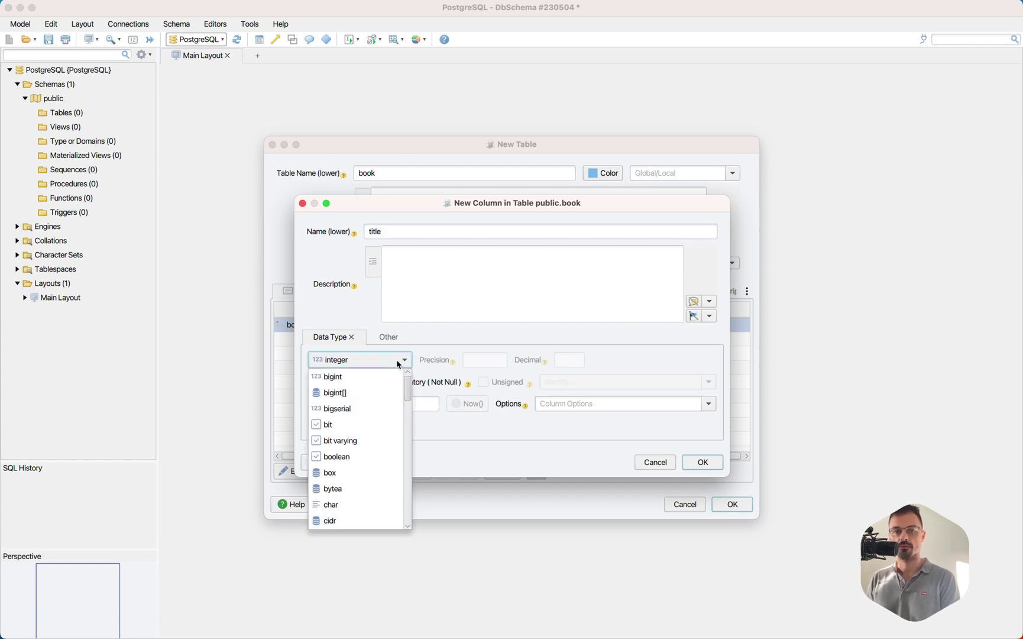
pyautogui.write('ar')
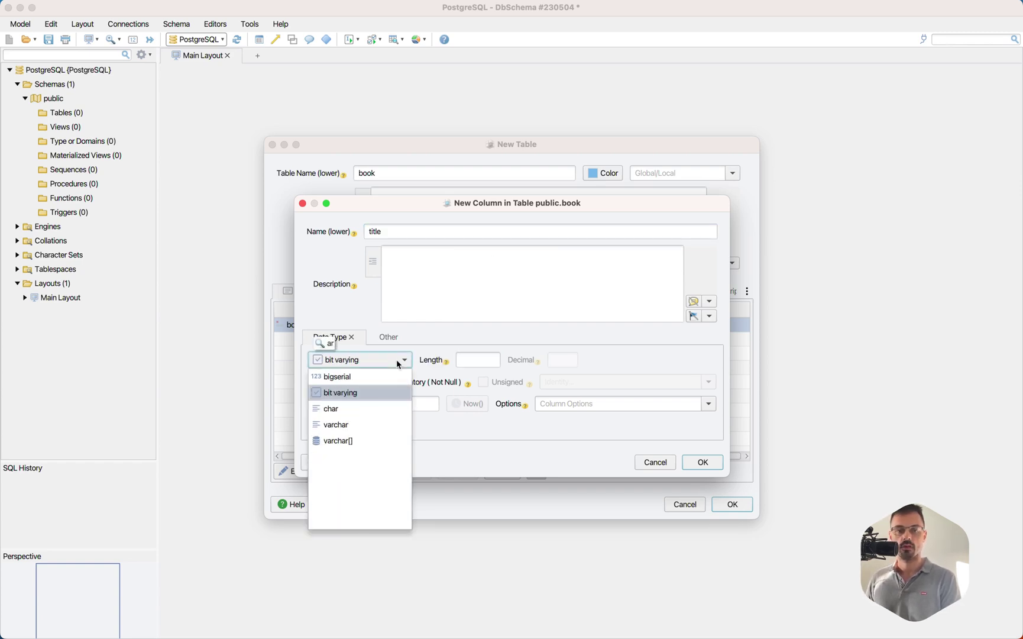
pyautogui.click(335, 424)
pyautogui.click(467, 359)
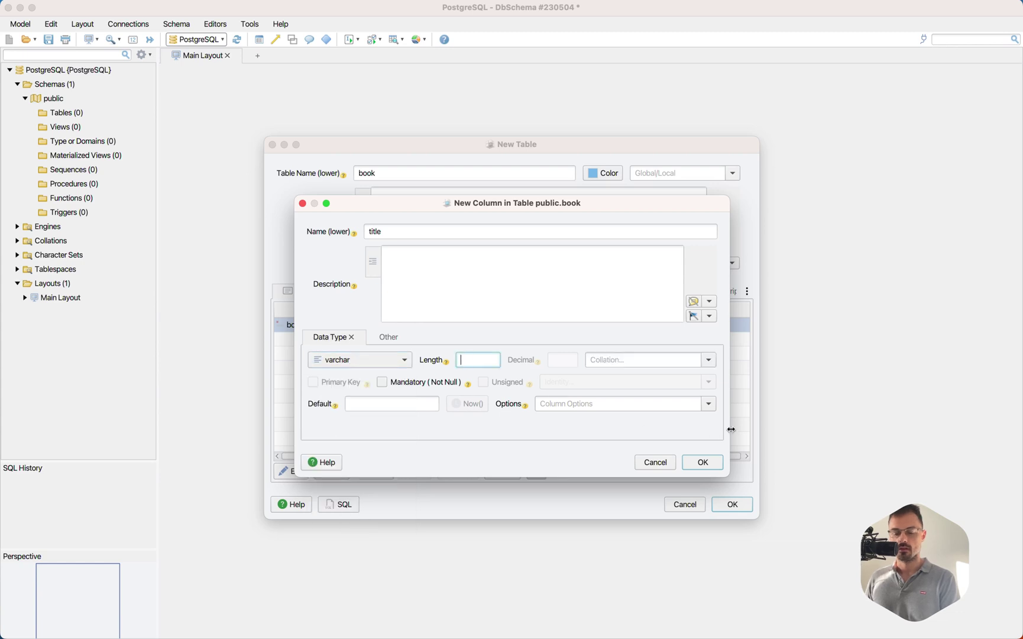
pyautogui.write('200')
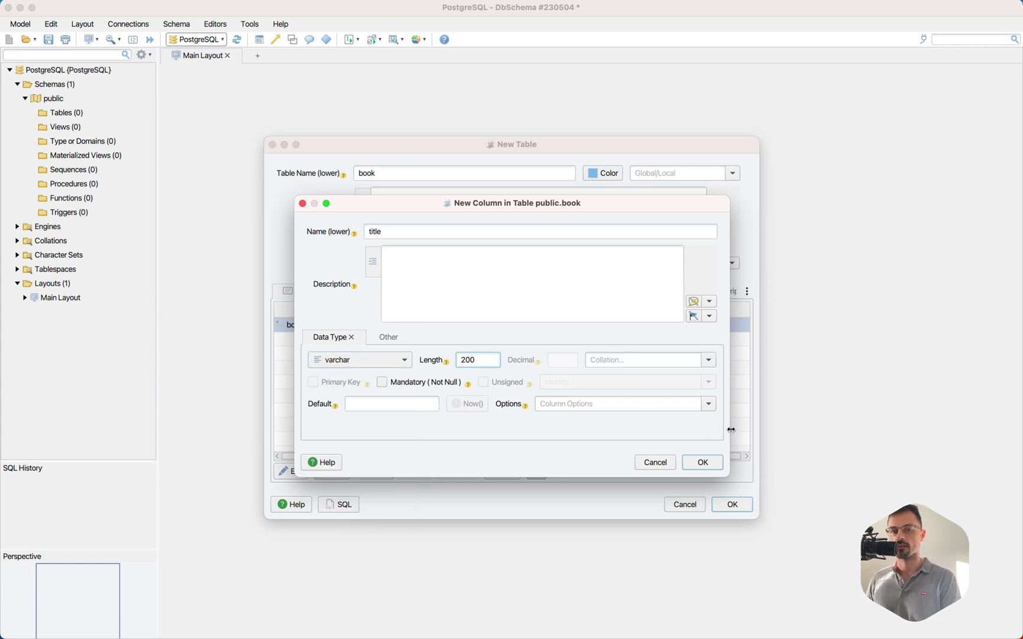
pyautogui.click(453, 383)
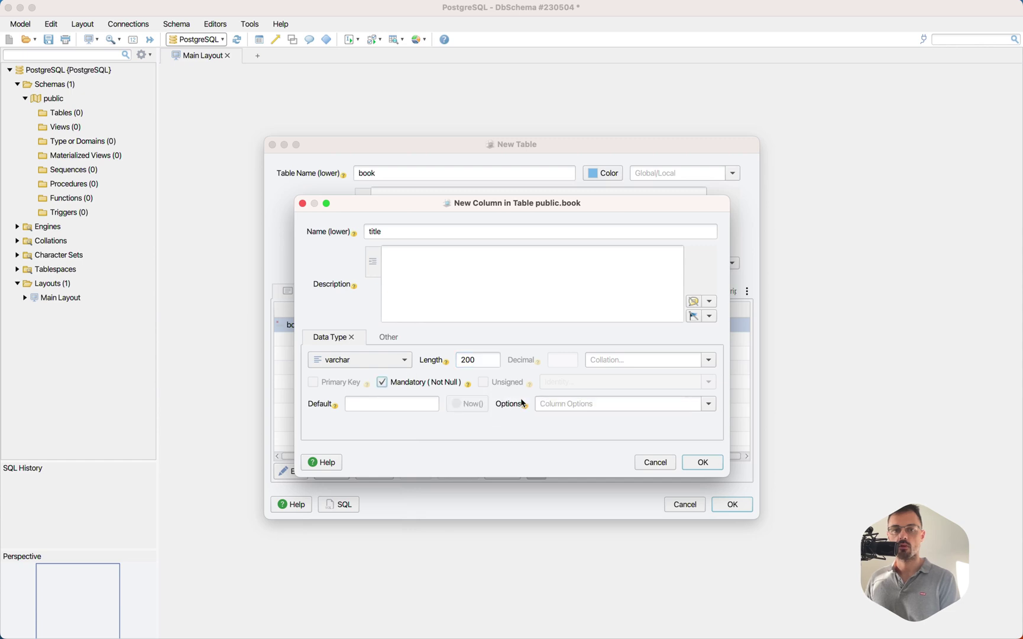
pyautogui.click(714, 462)
# Add an isbn varchar column with length 100 and finish creating the book table.
pyautogui.click(335, 471)
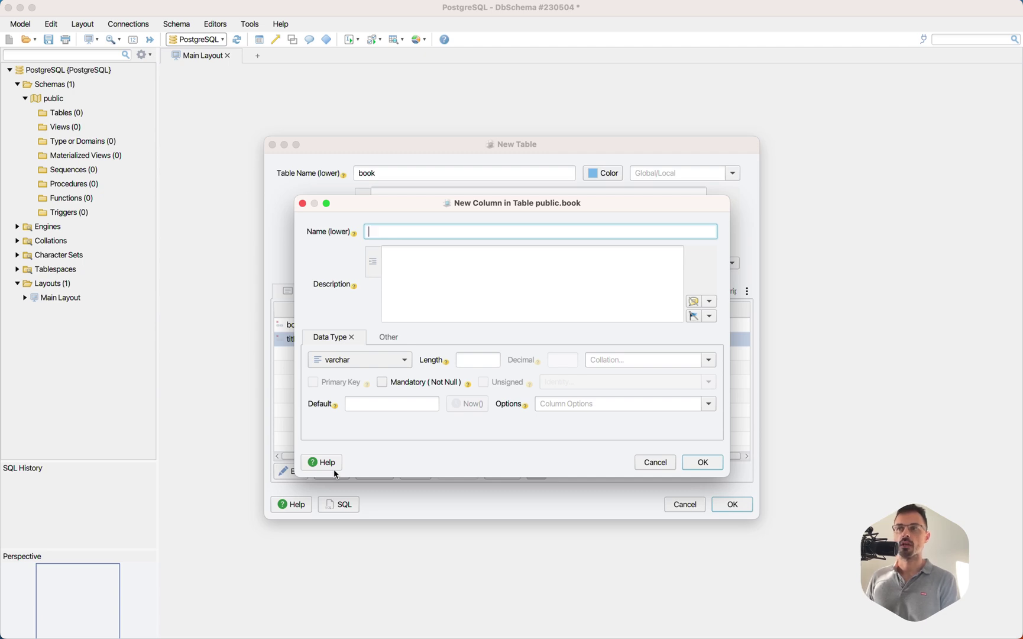
pyautogui.write('isbn')
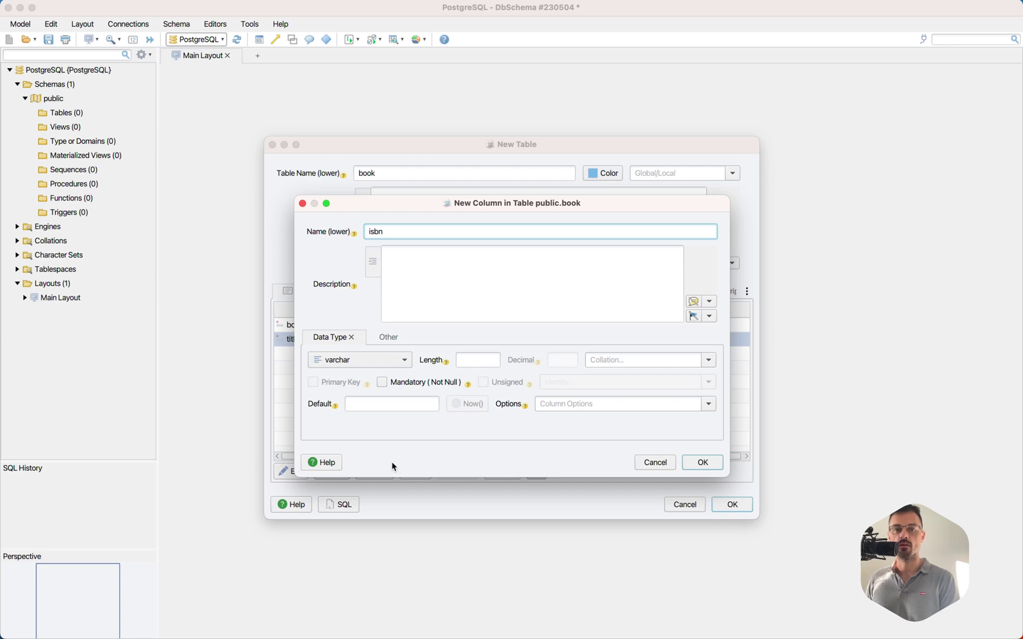
pyautogui.click(476, 355)
pyautogui.write('100')
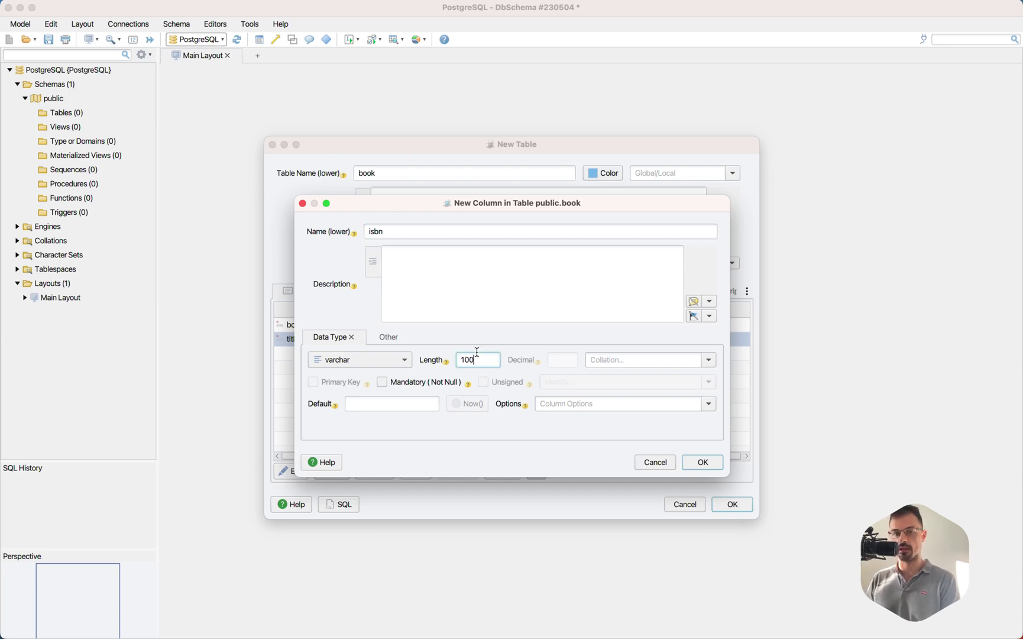
pyautogui.click(703, 461)
pyautogui.click(732, 504)
# Start a new table named author in the Main Layout and give it an integer primary key column author_id.
pyautogui.rightClick(392, 171)
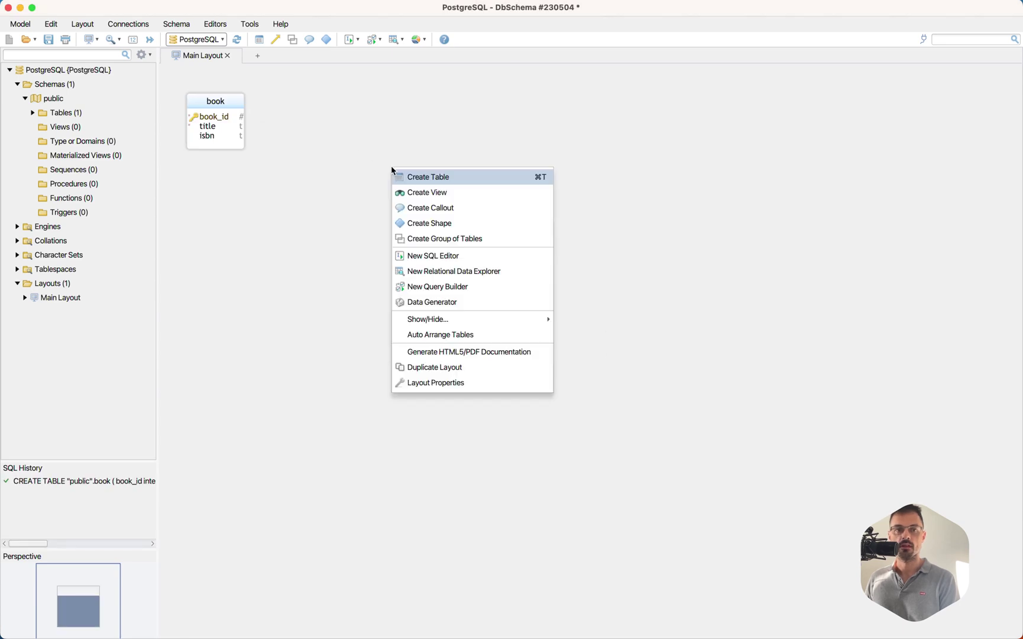
pyautogui.click(446, 179)
pyautogui.write('author')
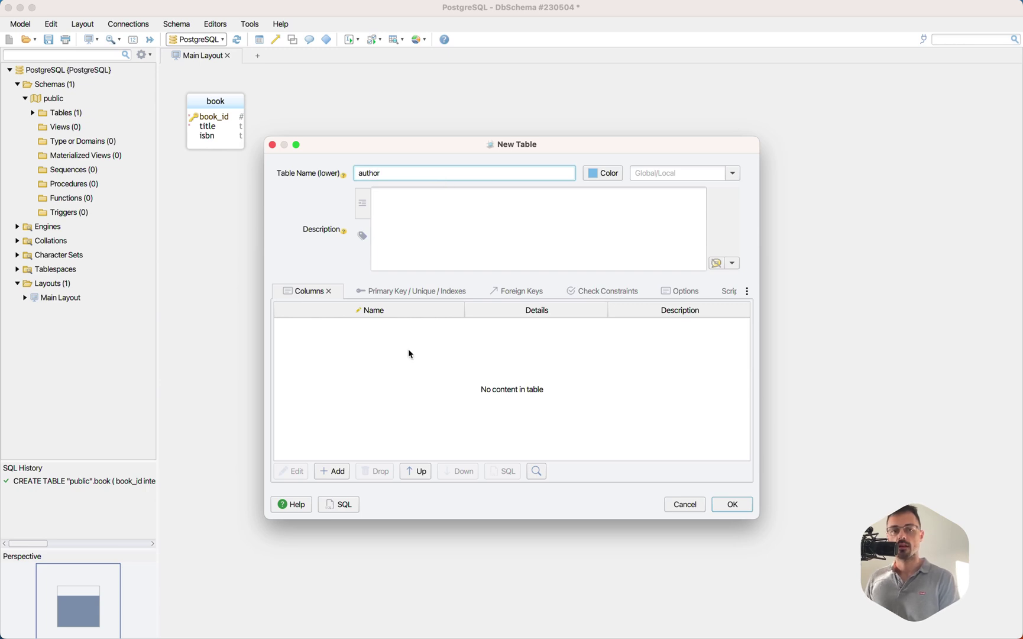
pyautogui.click(335, 471)
pyautogui.write('author_id')
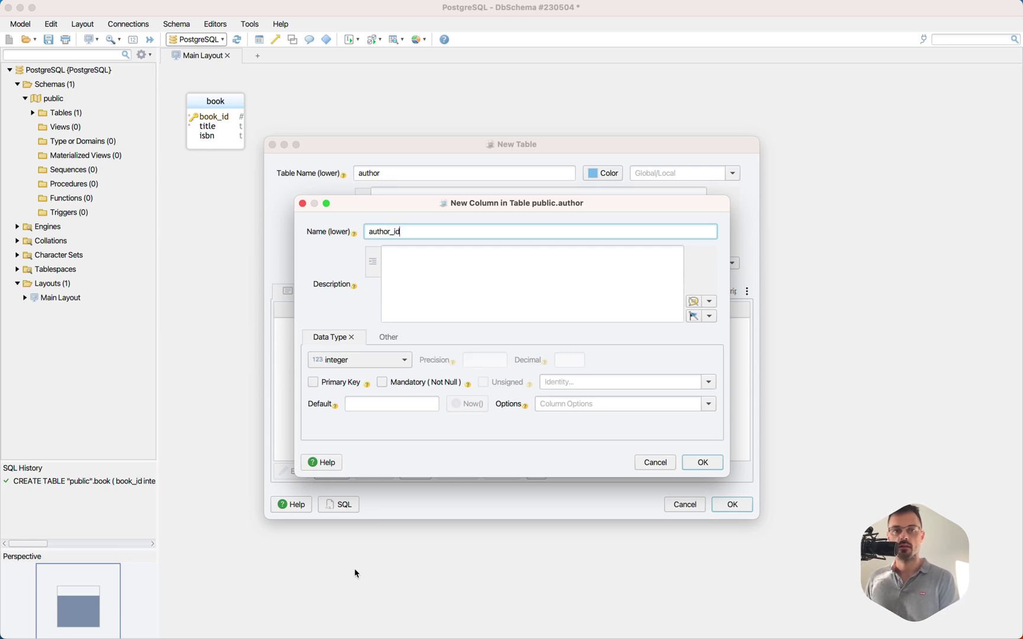
pyautogui.click(353, 383)
pyautogui.click(703, 462)
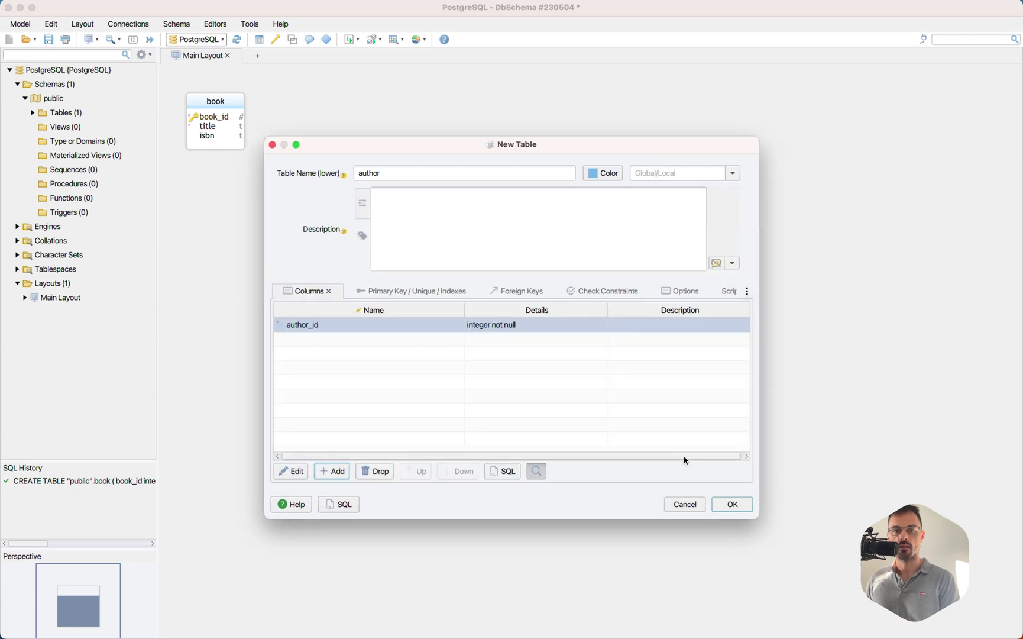
# Add a mandatory varchar column called name with length 100 to the author table.
pyautogui.click(332, 472)
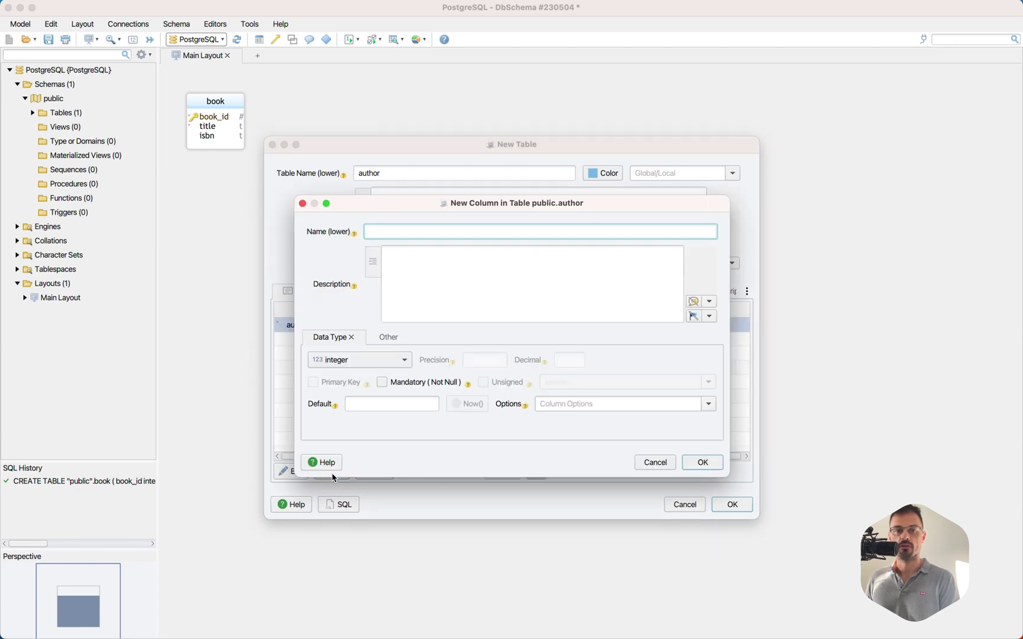
pyautogui.write('name')
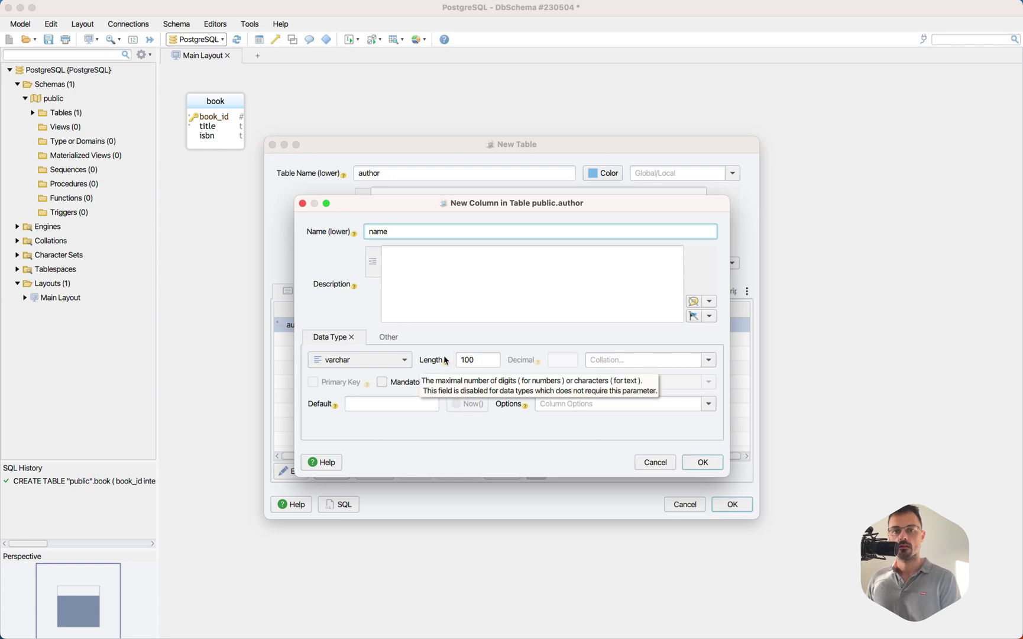
pyautogui.click(416, 382)
pyautogui.click(702, 462)
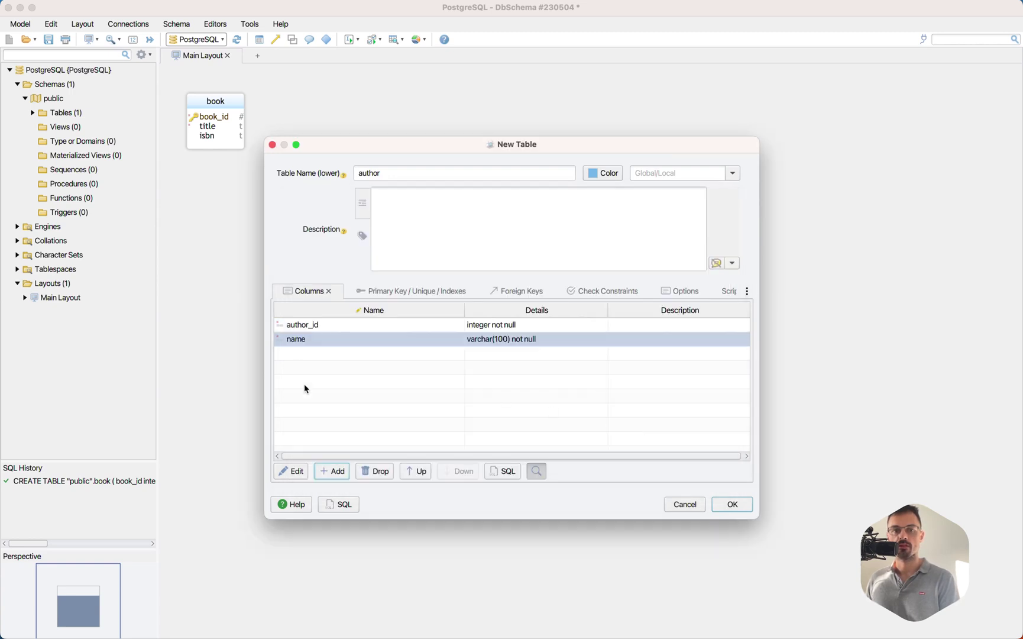
# Add a surname varchar column with length 100, then finish creating the author table and reposition it near the book table.
pyautogui.click(327, 468)
pyautogui.write('surname')
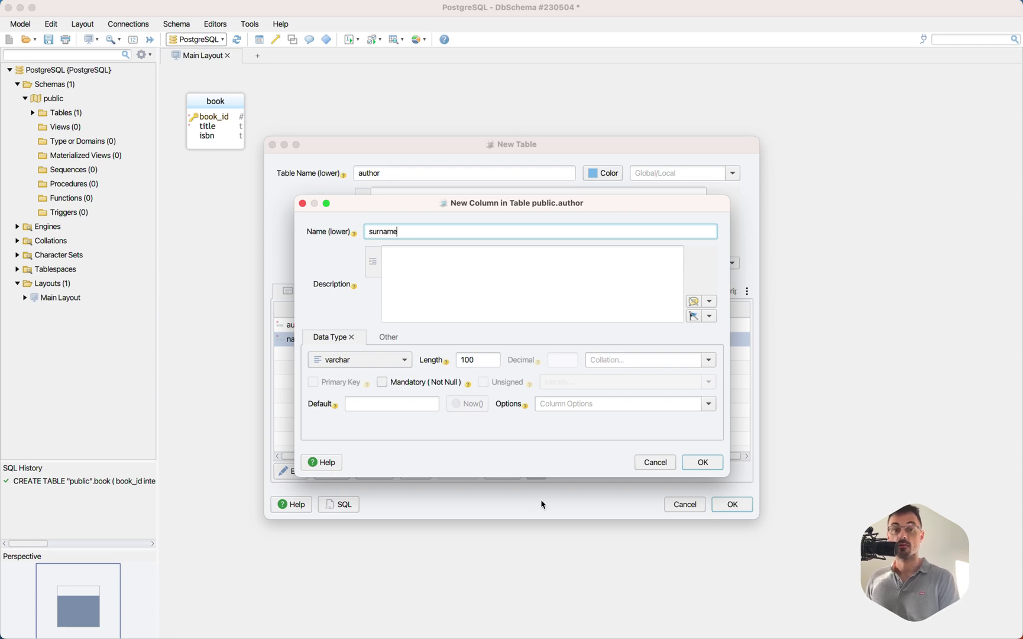
pyautogui.click(712, 466)
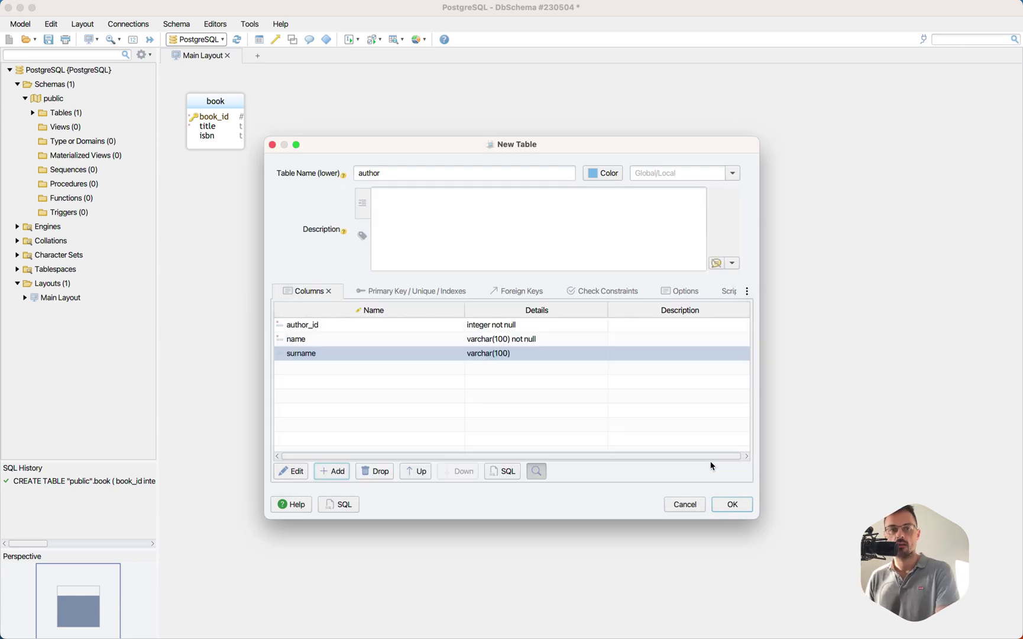
pyautogui.click(731, 504)
pyautogui.moveTo(447, 174); pyautogui.dragTo(410, 99)
# Start a new table named book_author below the existing tables and give it a mandatory integer column book_id.
pyautogui.rightClick(272, 226)
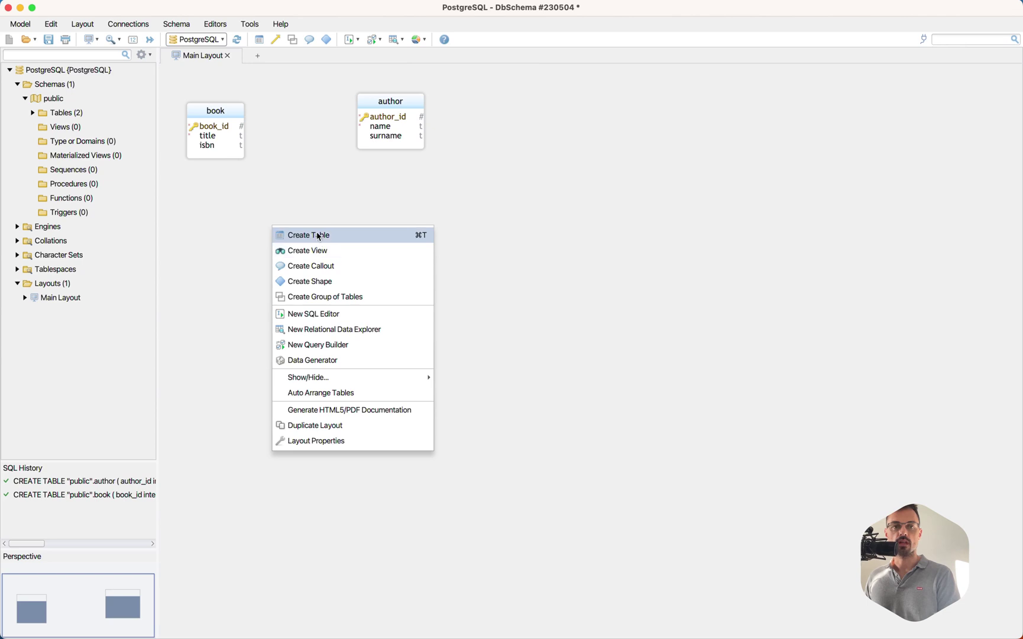
pyautogui.click(318, 236)
pyautogui.write('book_author')
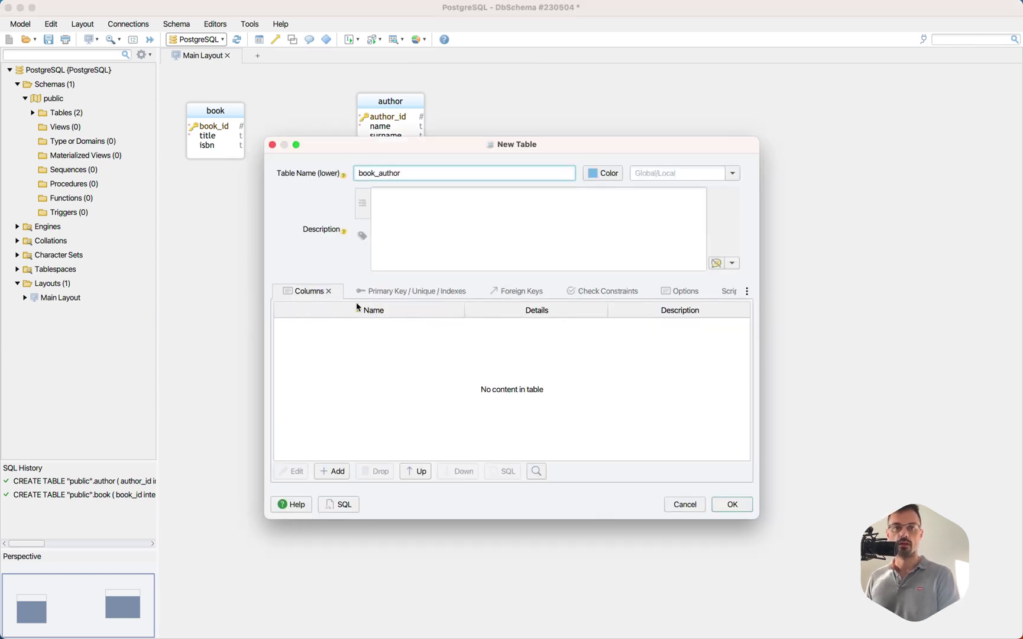
pyautogui.click(335, 473)
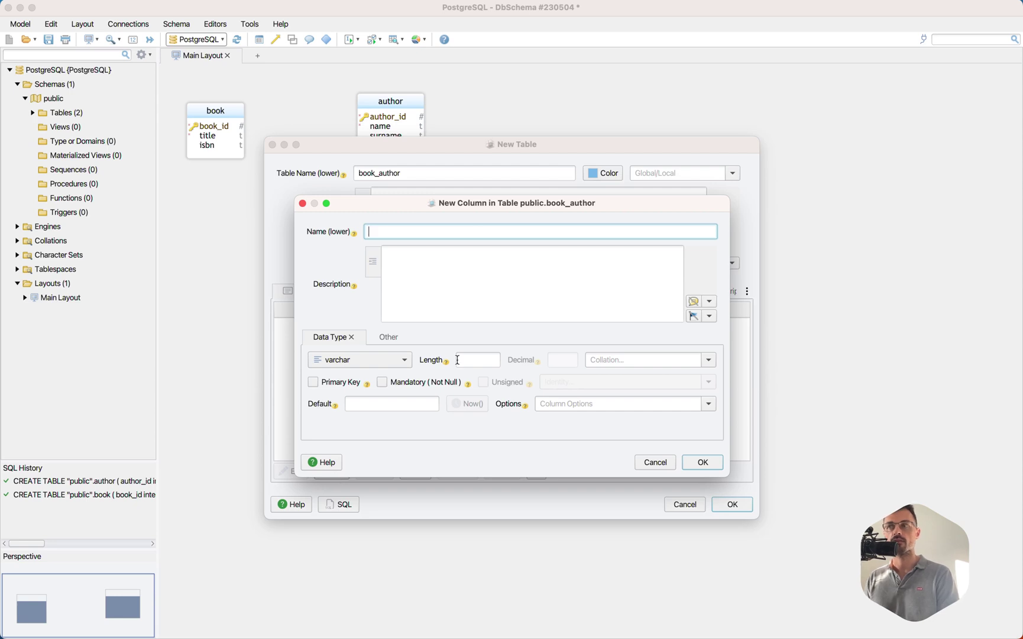
pyautogui.write('book_id')
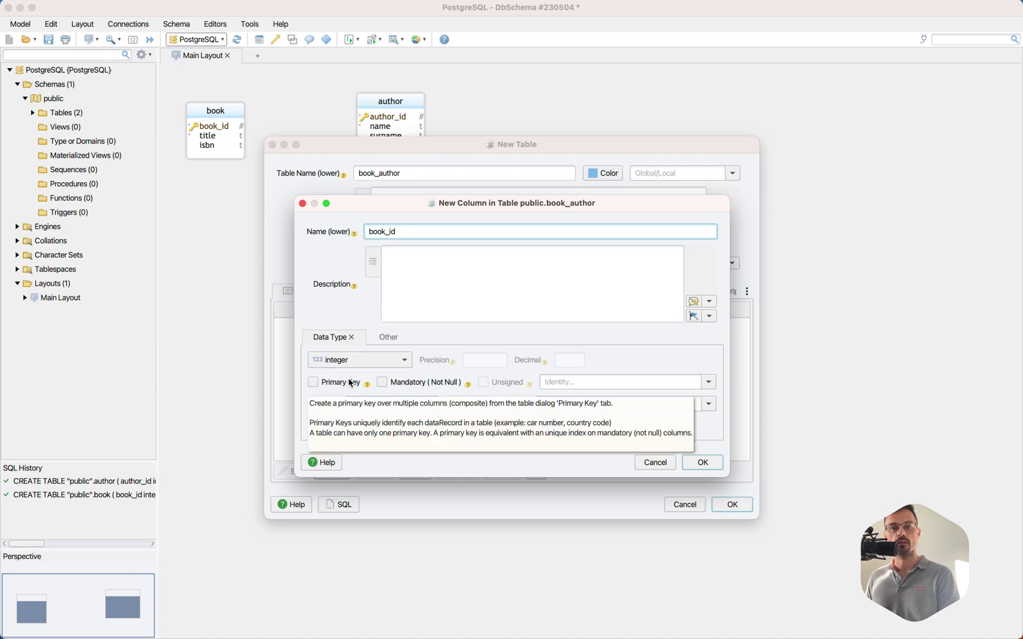
pyautogui.click(382, 381)
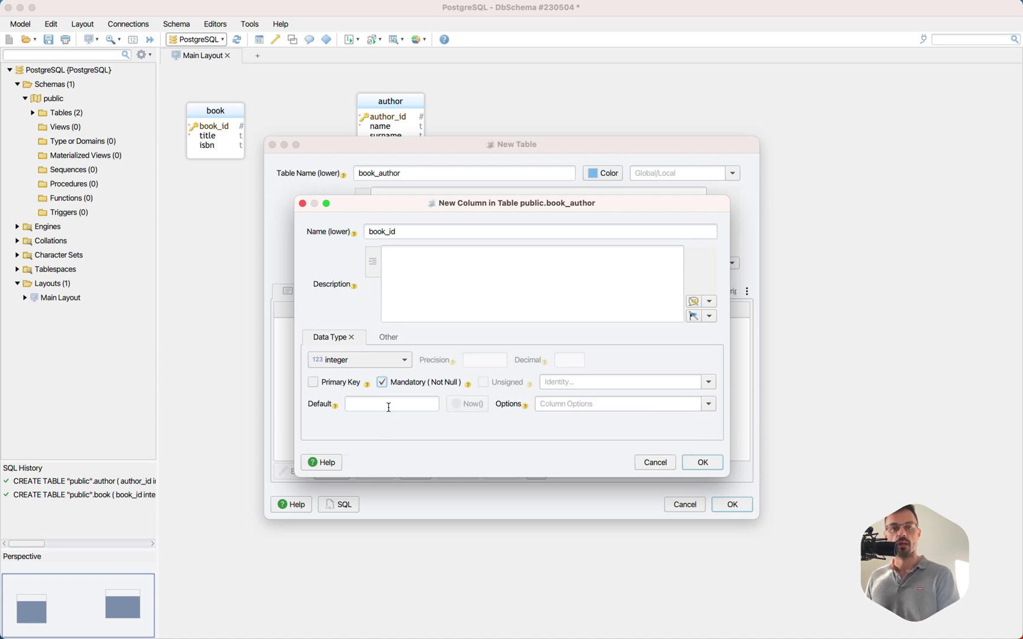
pyautogui.click(695, 465)
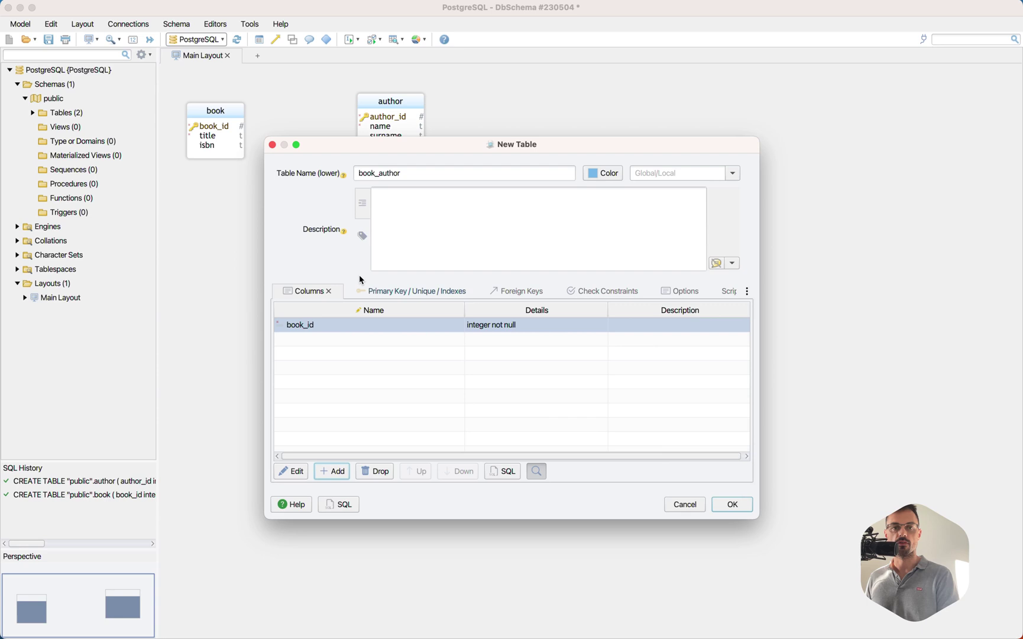
# Add a mandatory integer column author_id and finish creating the book_author table.
pyautogui.click(335, 471)
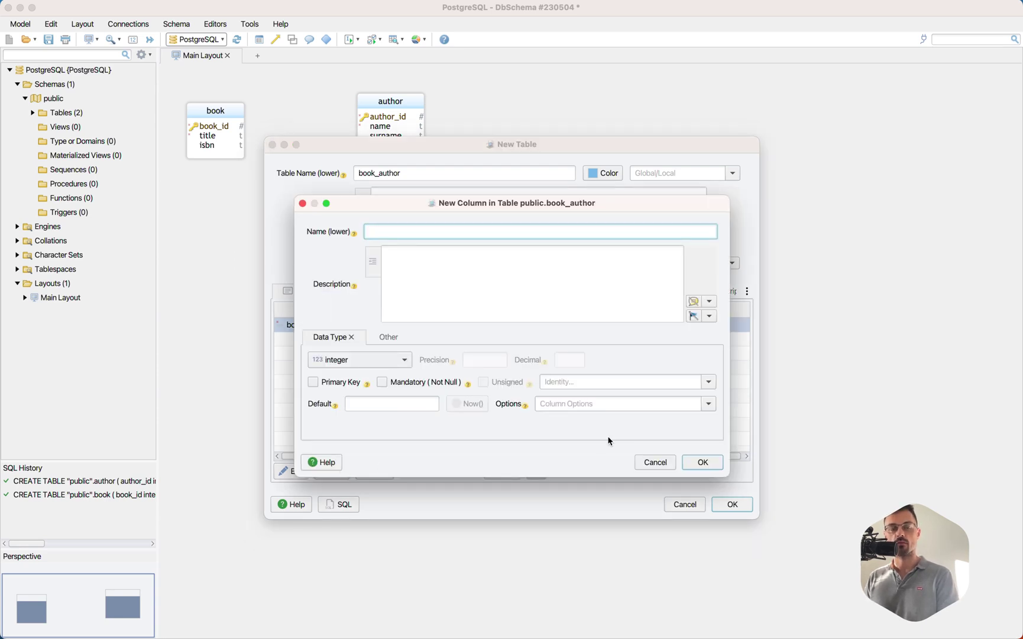
pyautogui.write('author_id')
pyautogui.click(405, 383)
pyautogui.click(700, 463)
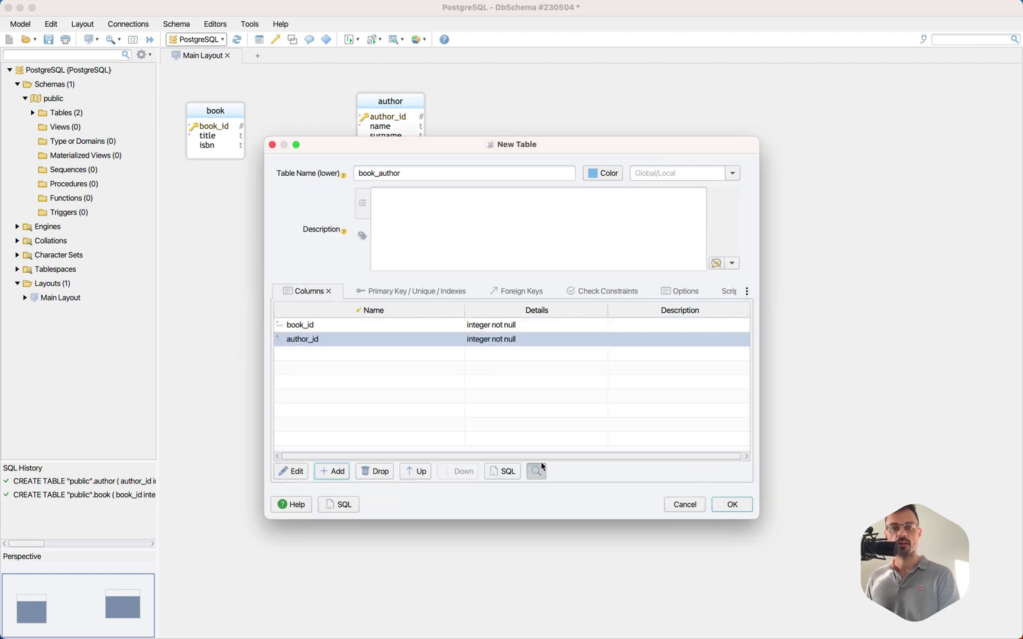
pyautogui.click(715, 503)
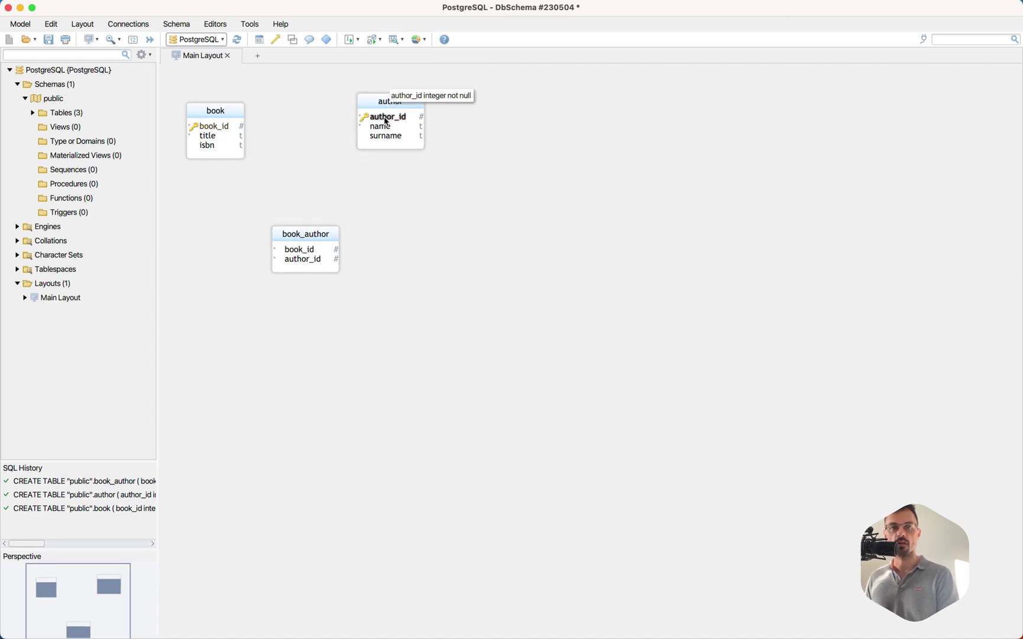
# Create a foreign key from book_id in book_author to book_id in the book table.
pyautogui.click(312, 251)
pyautogui.moveTo(313, 251); pyautogui.dragTo(227, 130)
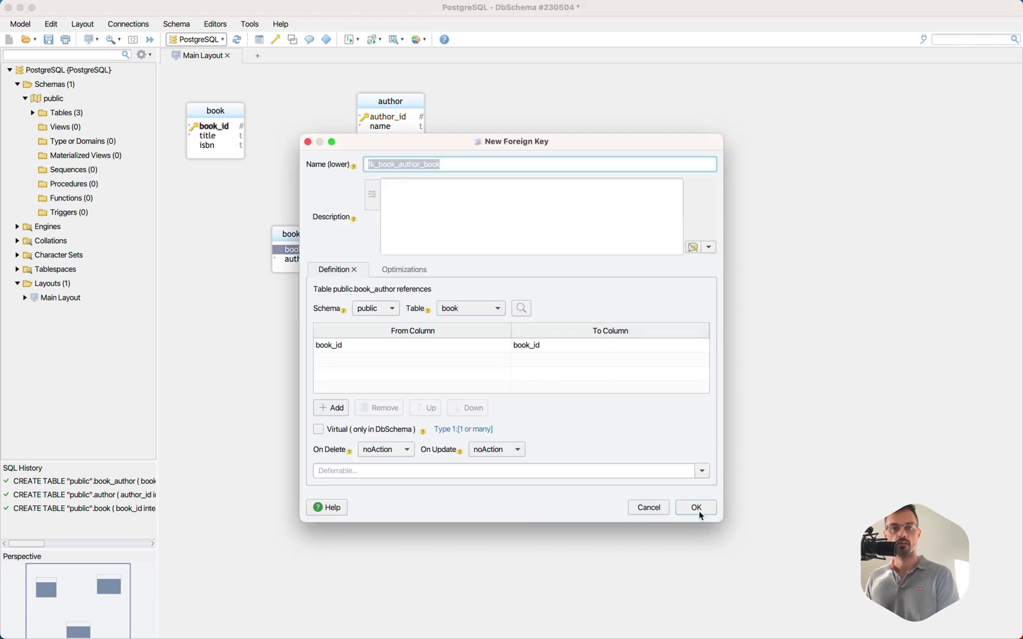
pyautogui.click(700, 509)
# Create a foreign key from author_id in book_author to author_id in the author table.
pyautogui.click(295, 261)
pyautogui.moveTo(294, 260); pyautogui.dragTo(424, 140)
pyautogui.click(687, 506)
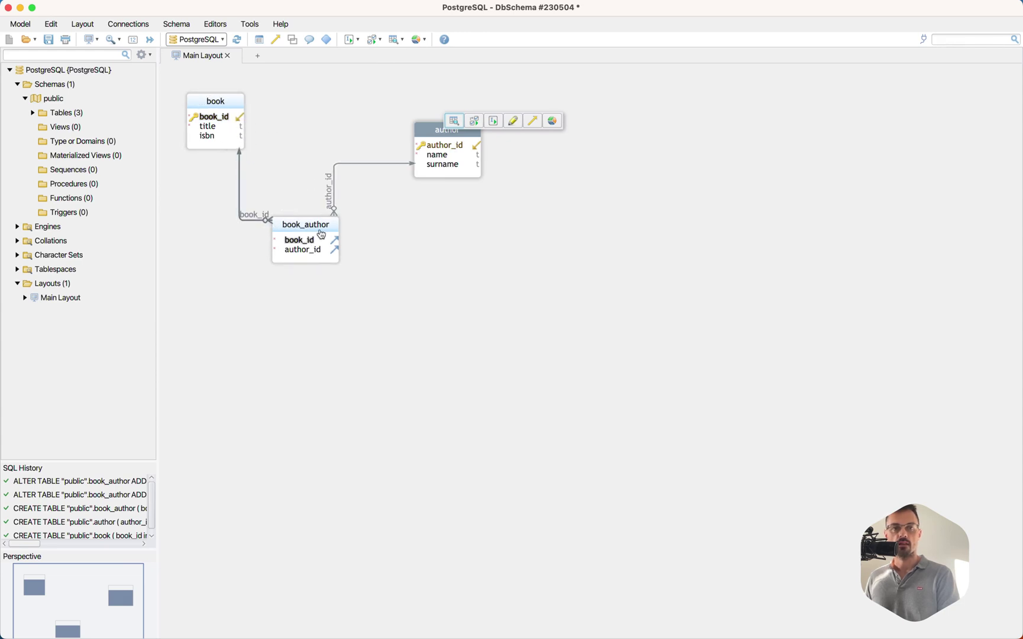
# Examine the book_id column settings of book_author, plus the table's indexes and its foreign keys to book and author.
pyautogui.doubleClick(291, 239)
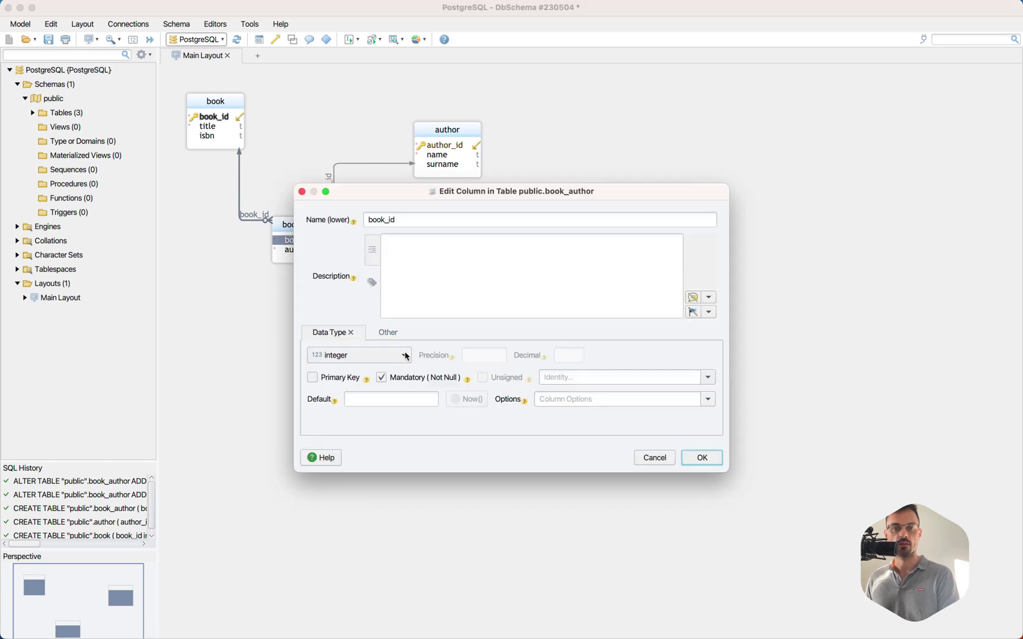
pyautogui.click(388, 331)
pyautogui.click(324, 332)
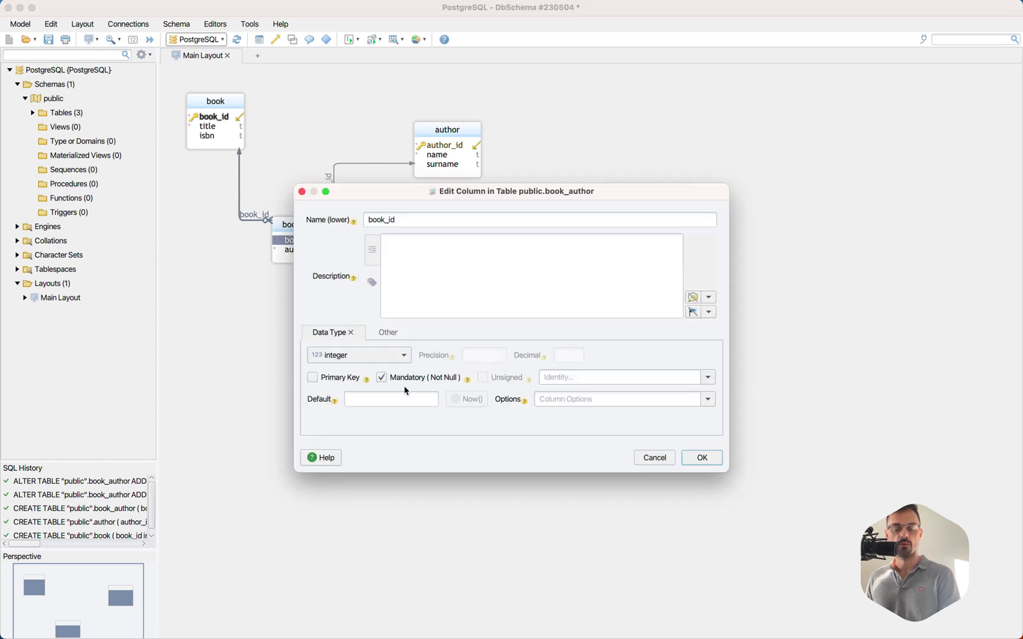
pyautogui.click(691, 459)
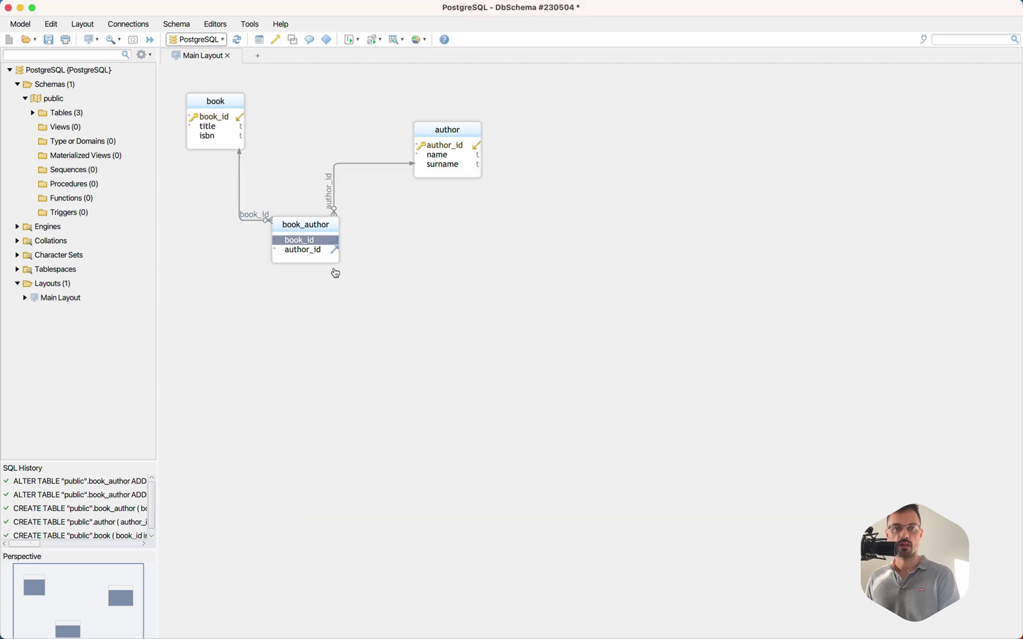
pyautogui.doubleClick(312, 226)
pyautogui.click(373, 291)
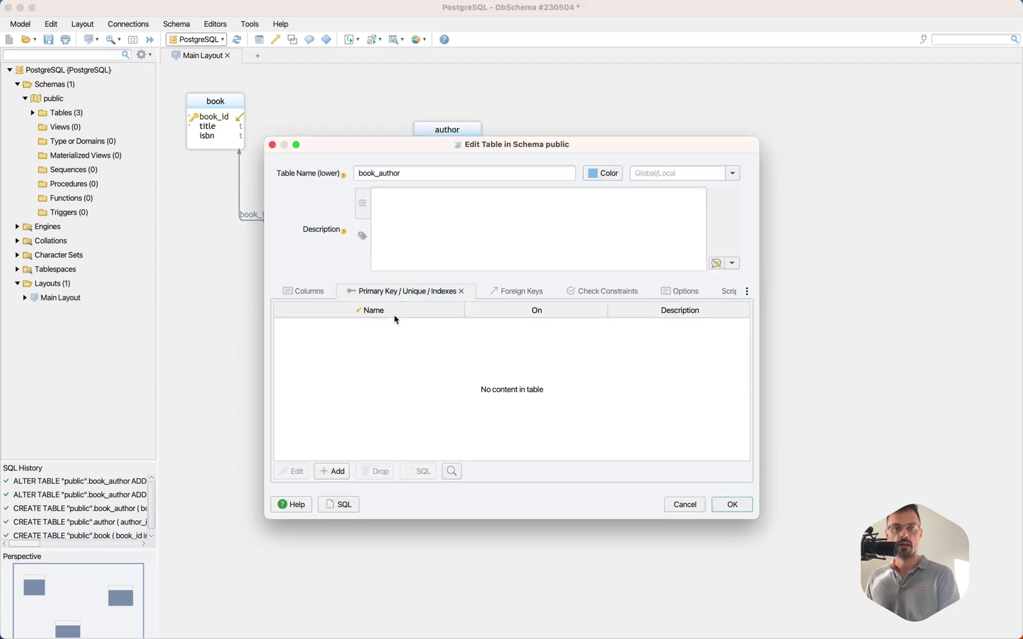
pyautogui.click(504, 291)
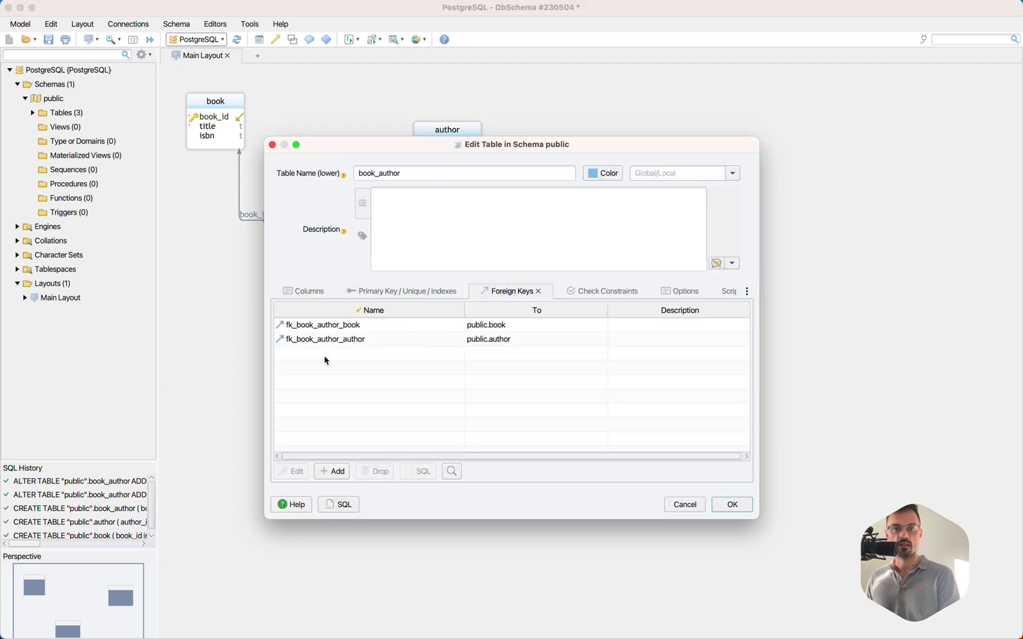
pyautogui.click(374, 327)
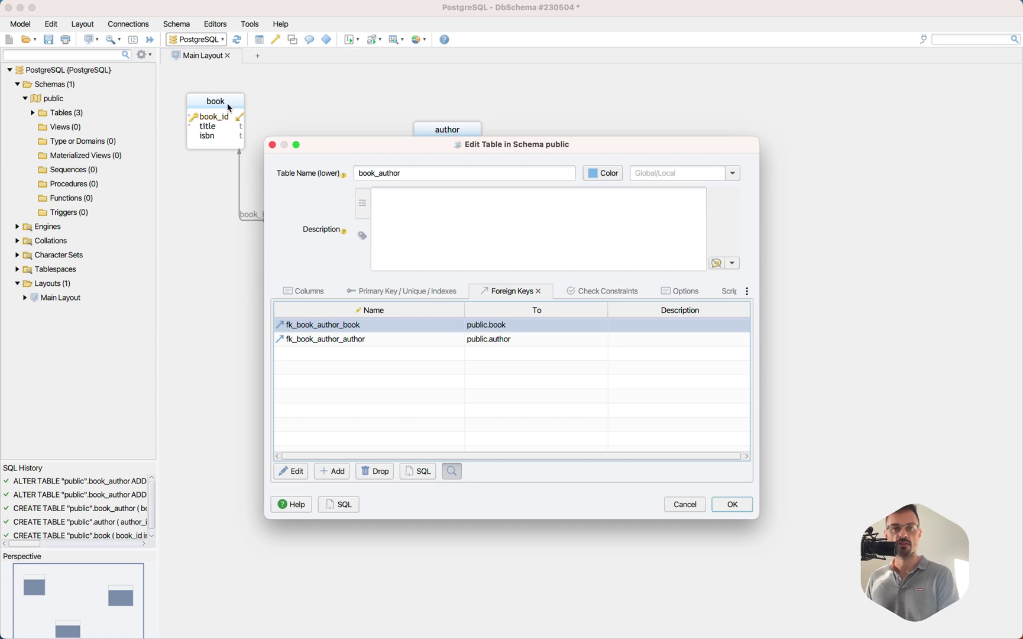
pyautogui.click(373, 342)
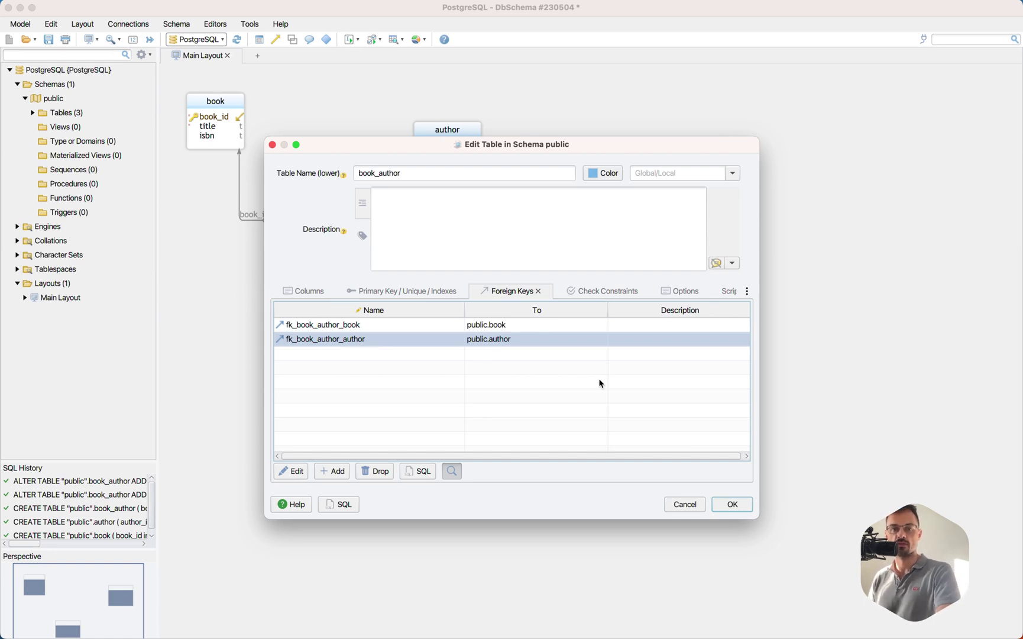
pyautogui.click(716, 502)
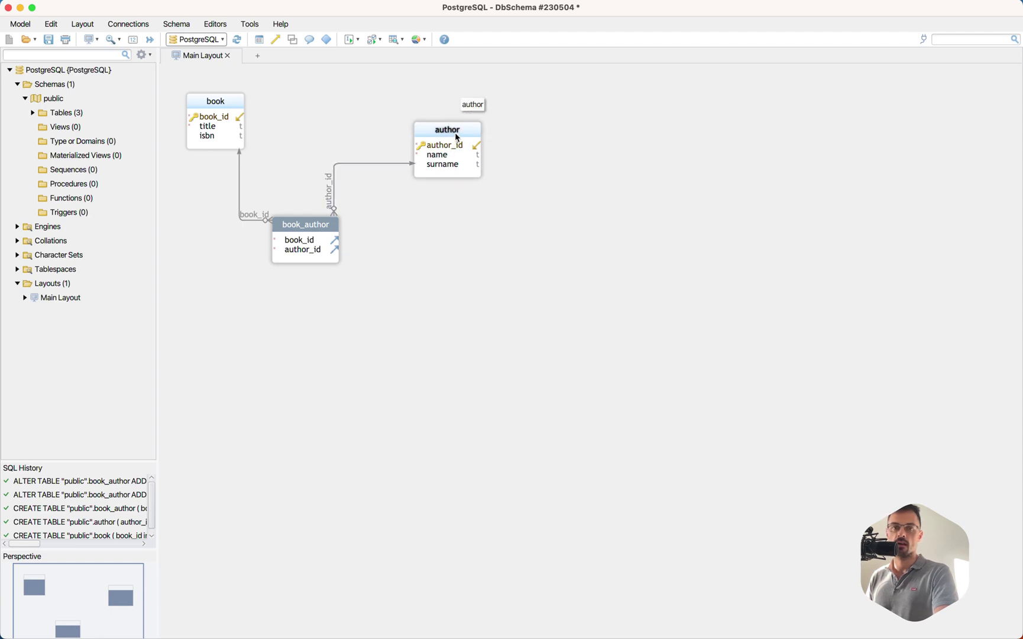
# Move the author table level with the book table and start a new table named category.
pyautogui.moveTo(456, 135); pyautogui.dragTo(476, 107)
pyautogui.click(491, 317)
pyautogui.rightClick(449, 291)
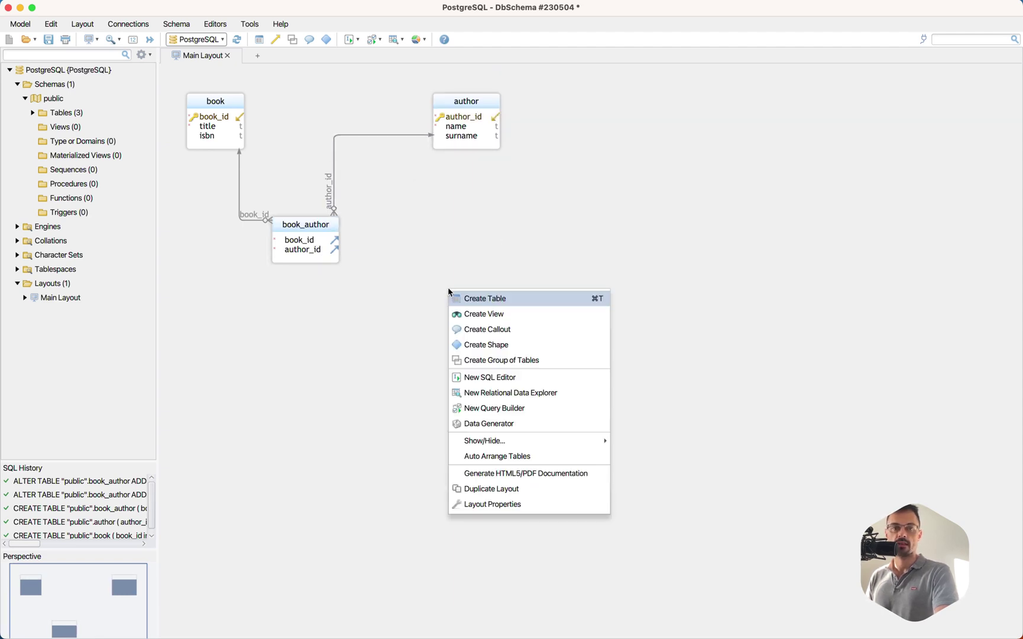
pyautogui.click(481, 298)
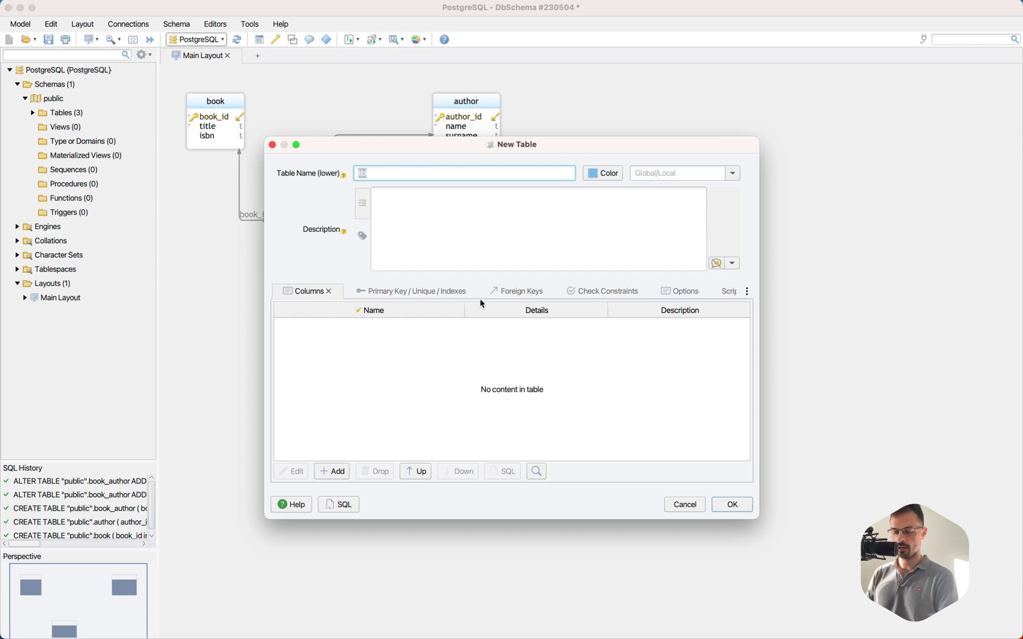
pyautogui.write('catego')
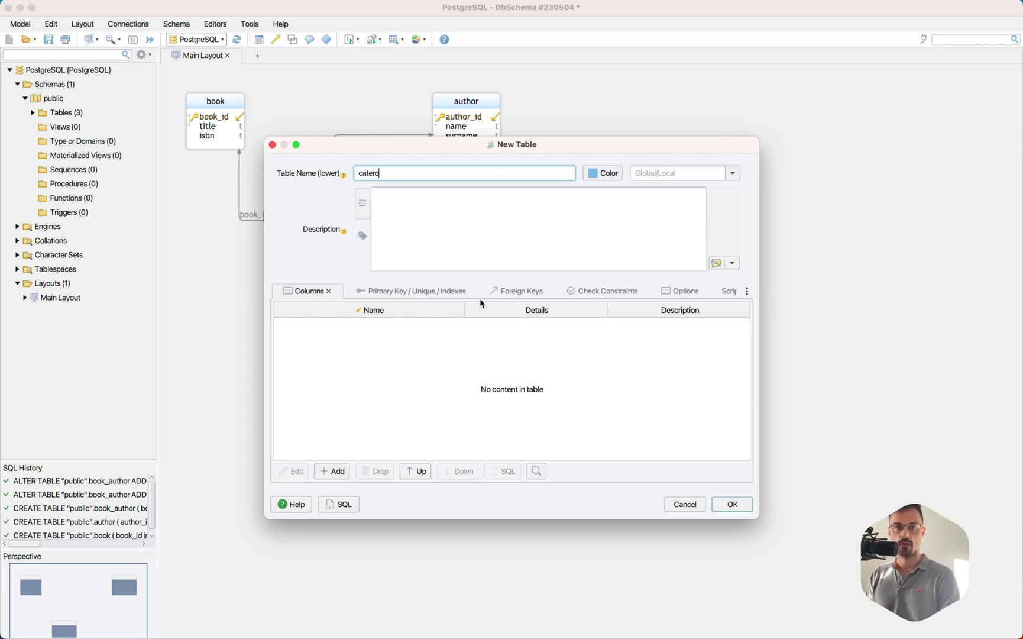
pyautogui.write('ry')
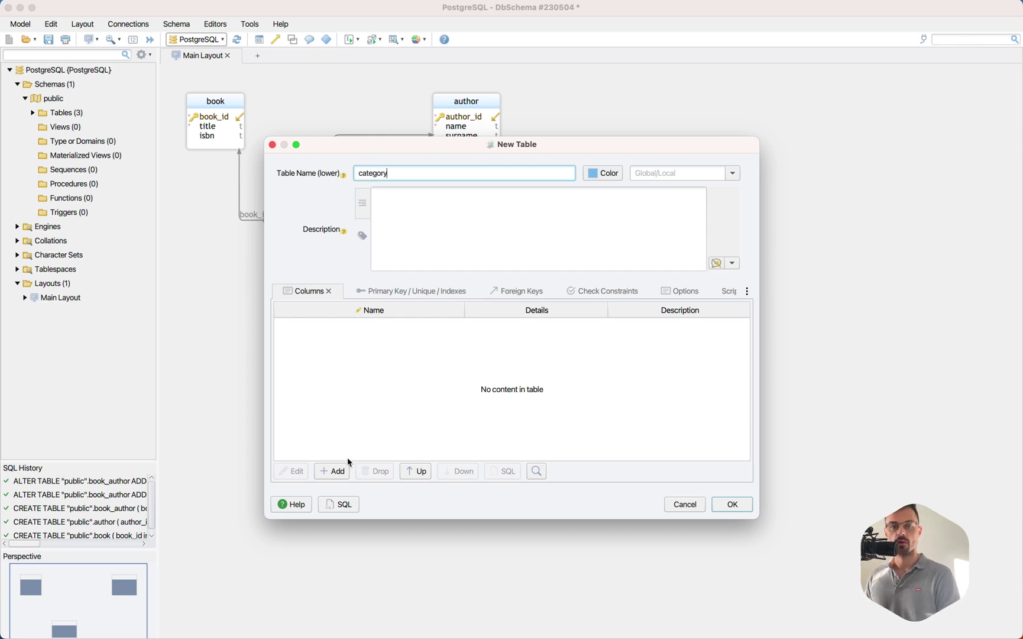
# Add an integer primary key column category_id to the category table.
pyautogui.click(333, 470)
pyautogui.write('cater')
pyautogui.press('BackSpace')
pyautogui.write('gory_id')
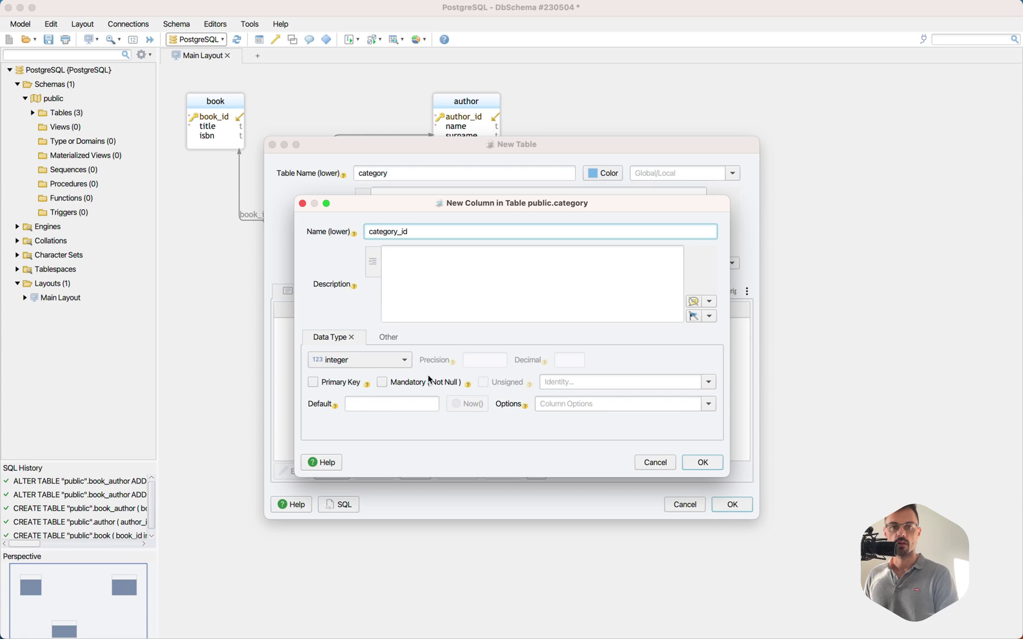
pyautogui.click(382, 382)
pyautogui.click(346, 384)
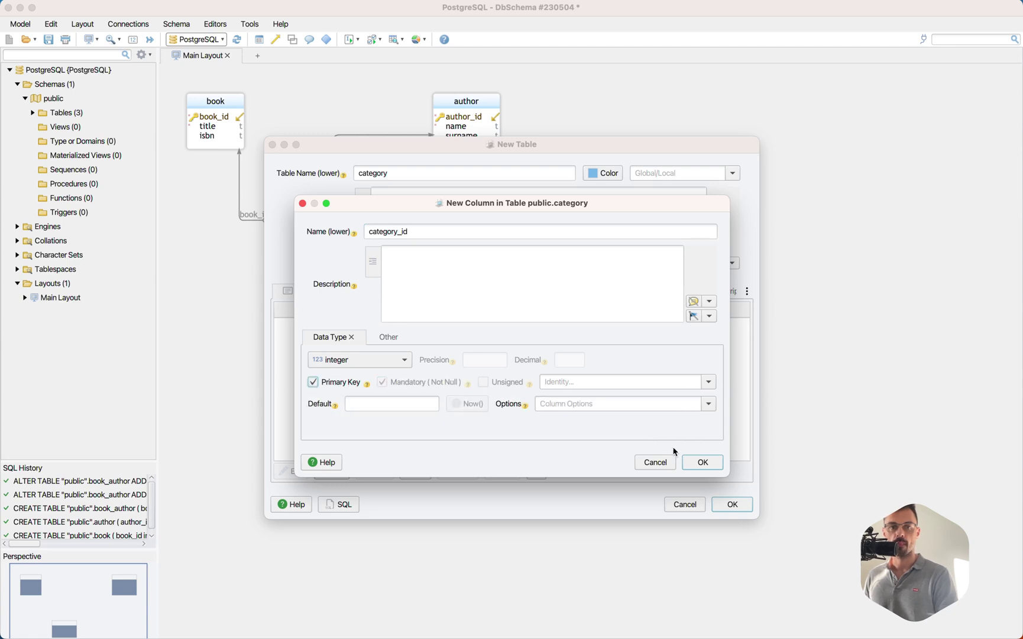
pyautogui.click(703, 461)
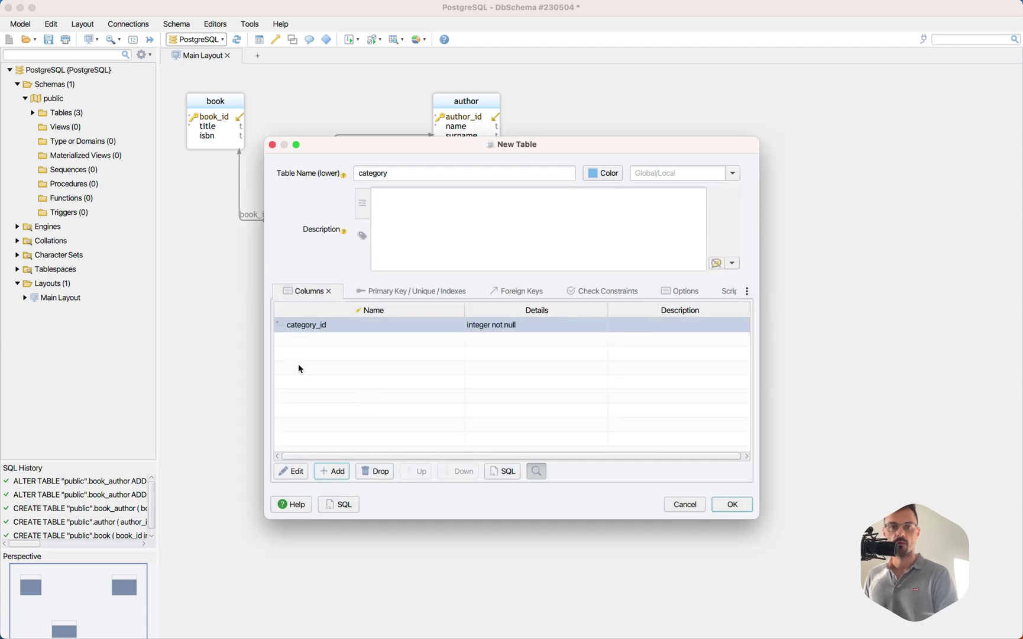
# Add a varchar column called name with length 100 to the category table.
pyautogui.click(341, 471)
pyautogui.write('category_name')
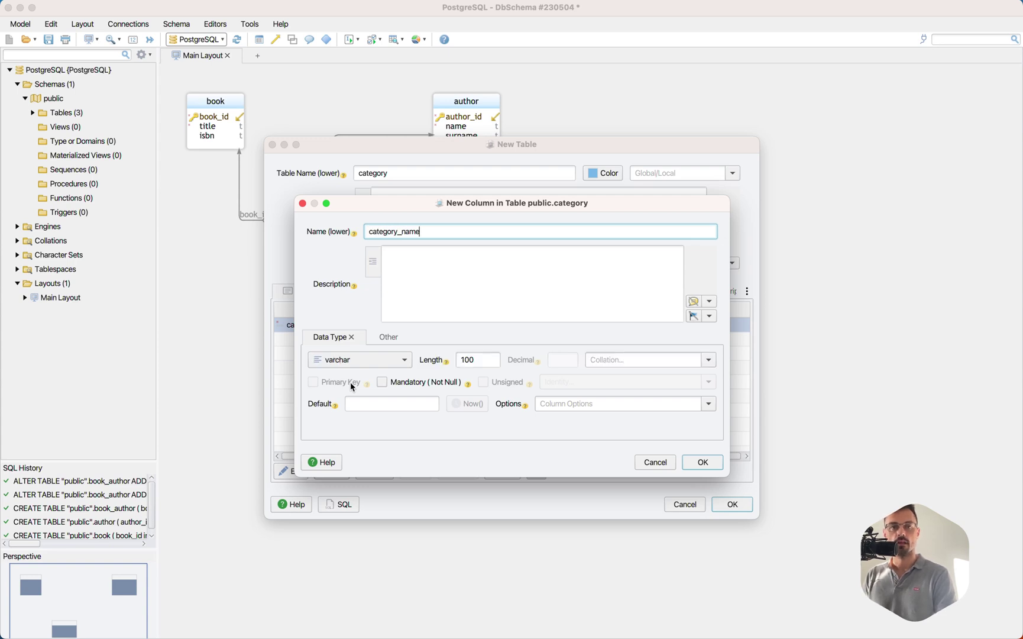
pyautogui.press('super+a')
pyautogui.press('BackSpace')
pyautogui.write('name')
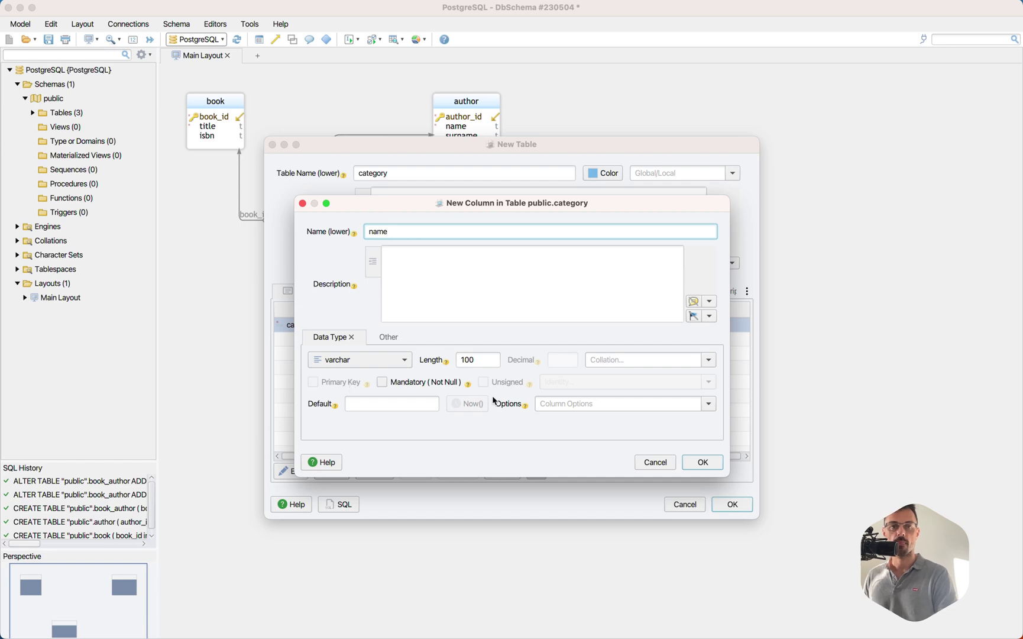
pyautogui.click(704, 462)
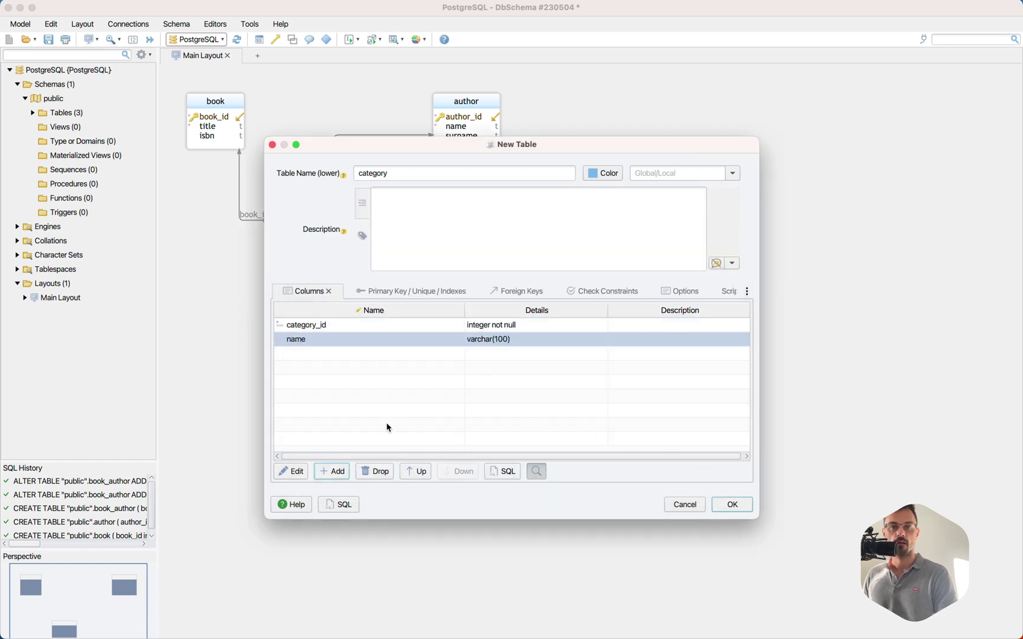
# Add an optional integer column called parent to the category table.
pyautogui.click(335, 476)
pyautogui.write('parent')
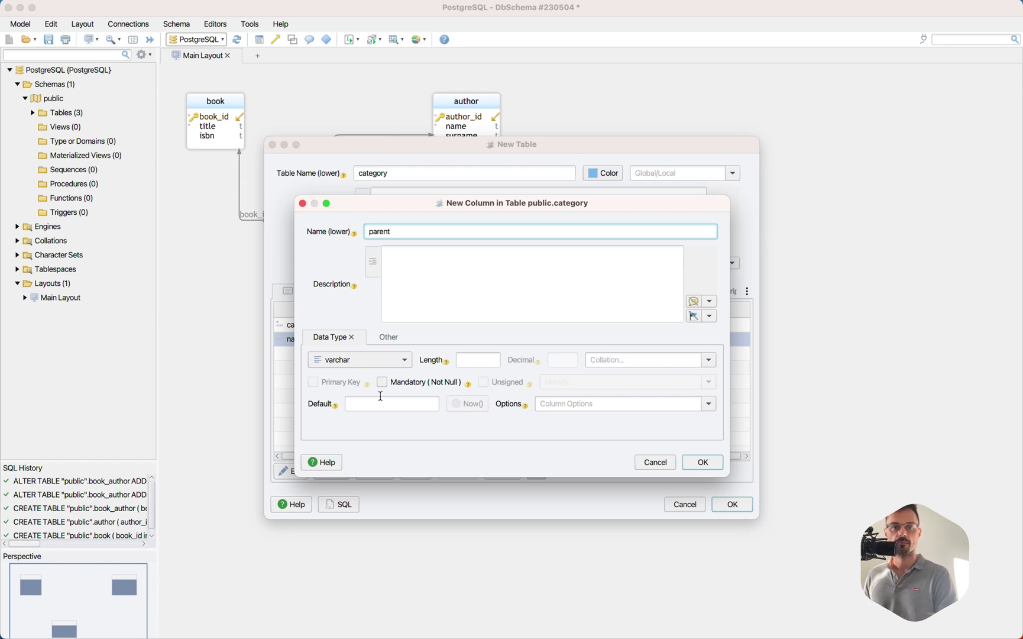
pyautogui.click(379, 361)
pyautogui.scroll(-5, 370, 408)
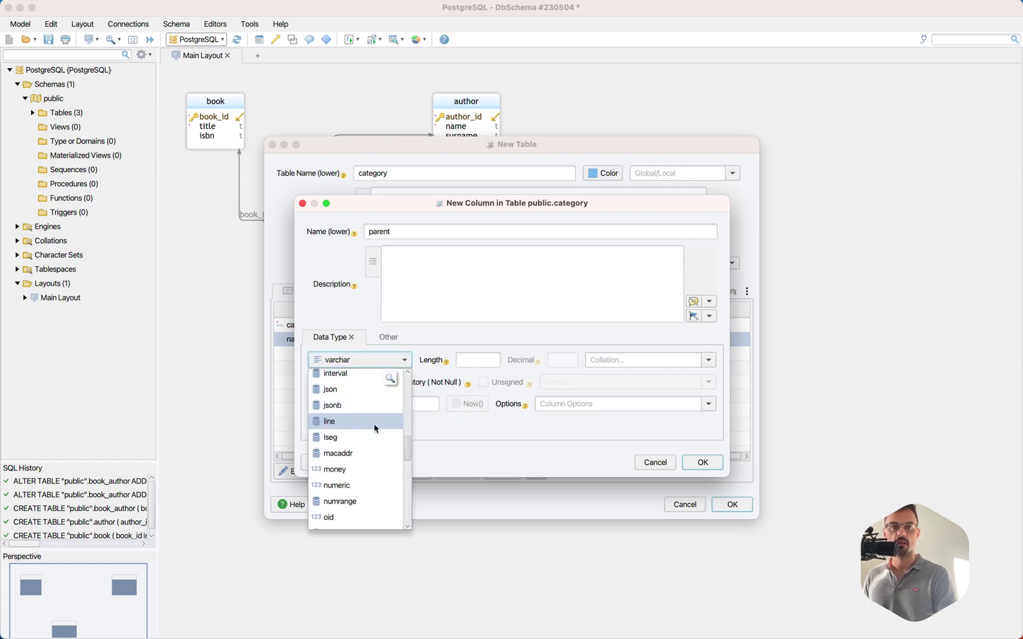
pyautogui.scroll(-2, 355, 490)
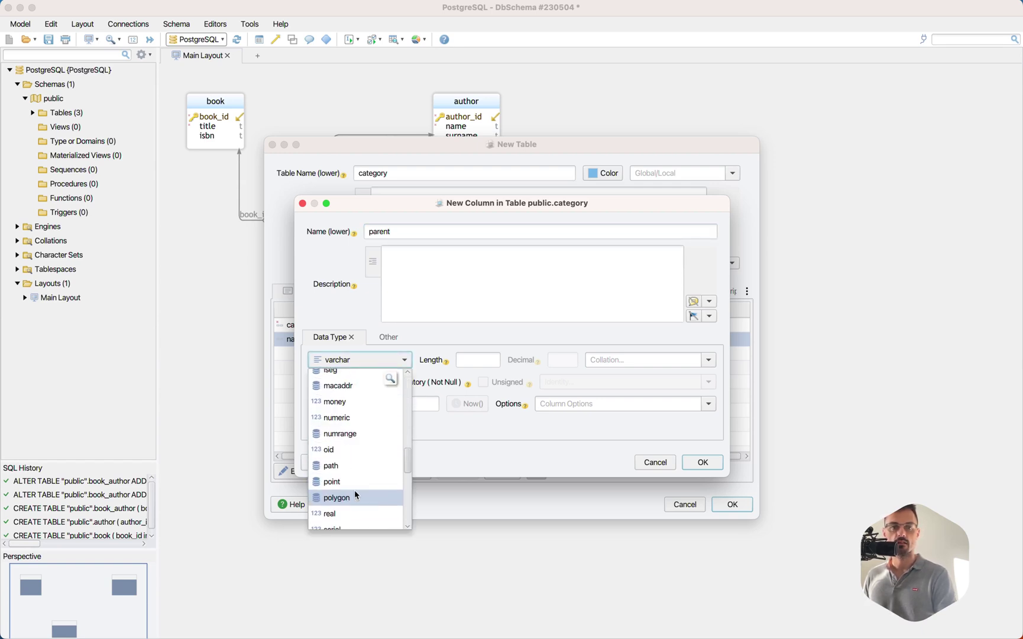
pyautogui.scroll(4, 357, 490)
pyautogui.scroll(5, 357, 490)
pyautogui.scroll(-3, 358, 433)
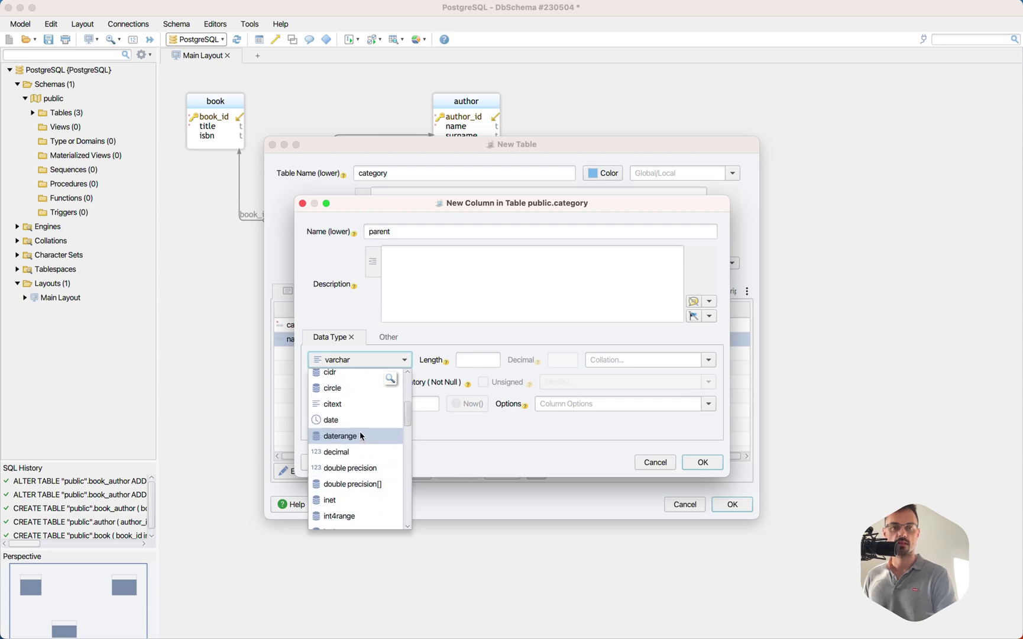
pyautogui.write('int')
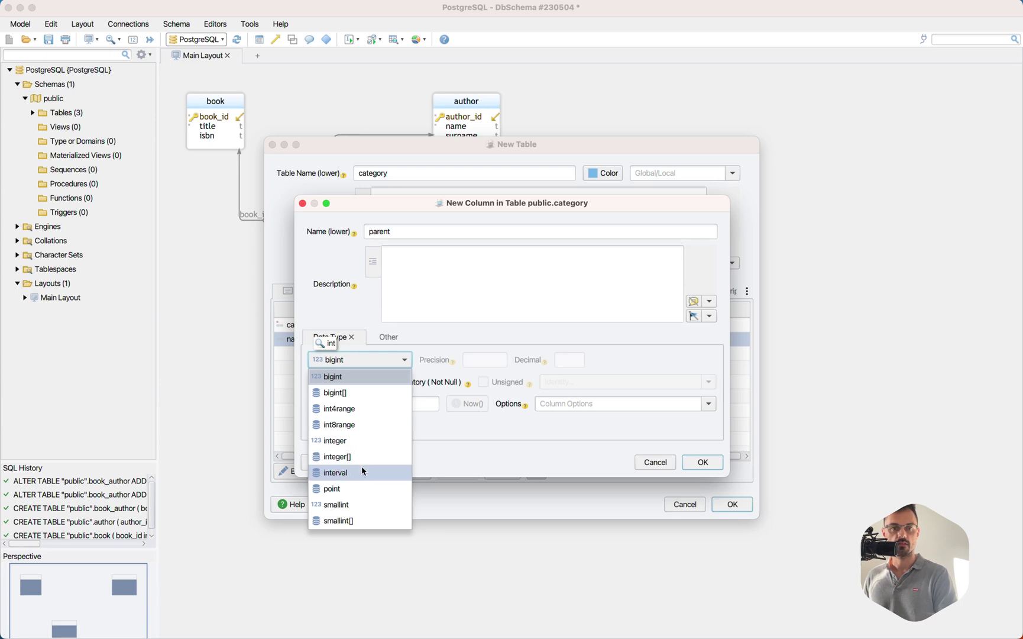
pyautogui.press('BackSpace')
pyautogui.press('BackSpace')
pyautogui.press('BackSpace')
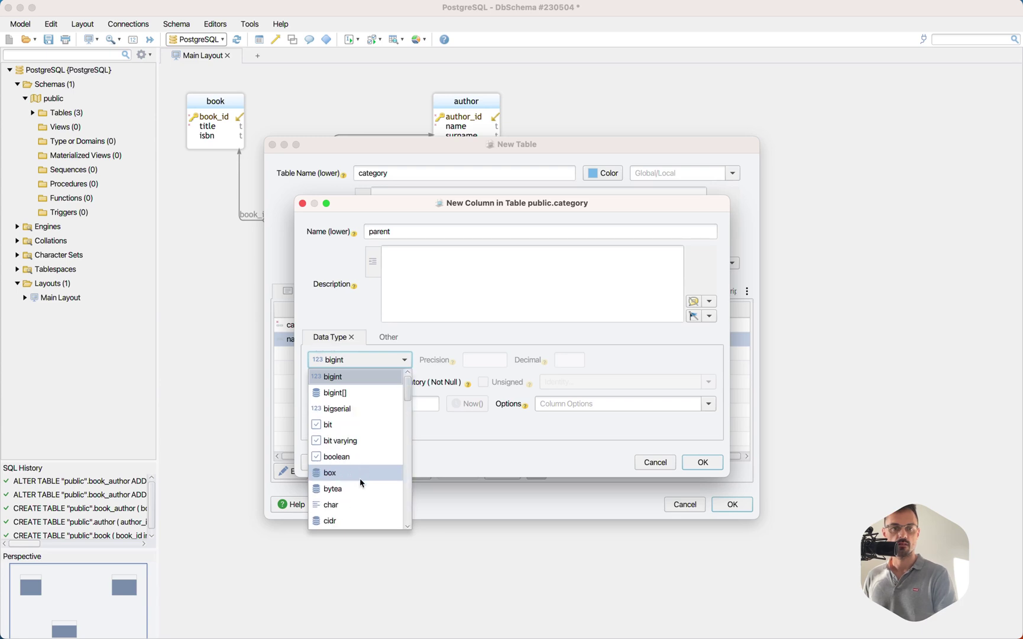
pyautogui.scroll(-2, 360, 479)
pyautogui.scroll(-5, 360, 479)
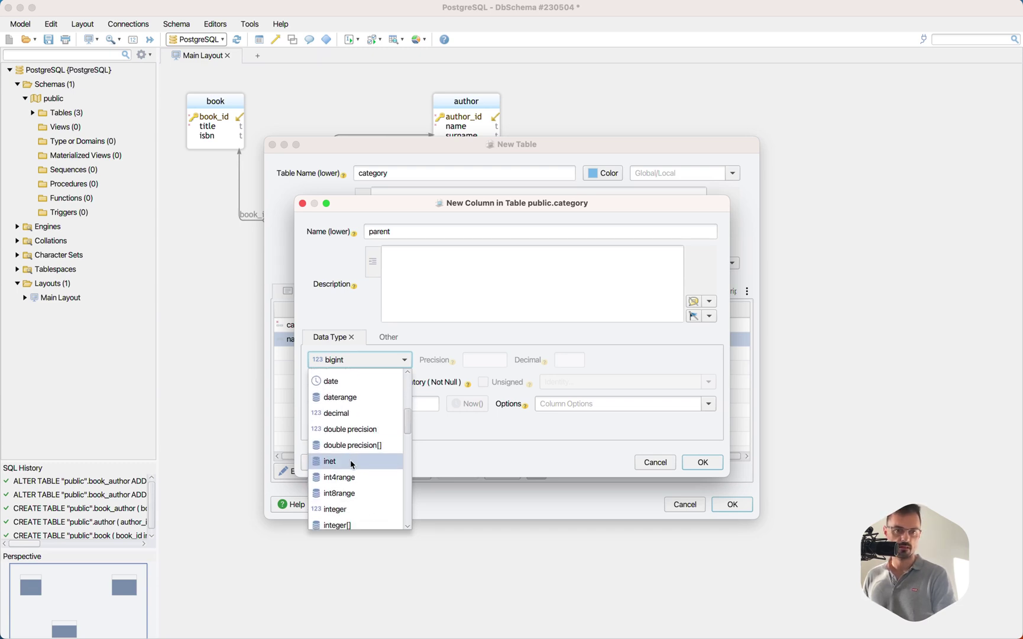
pyautogui.click(348, 504)
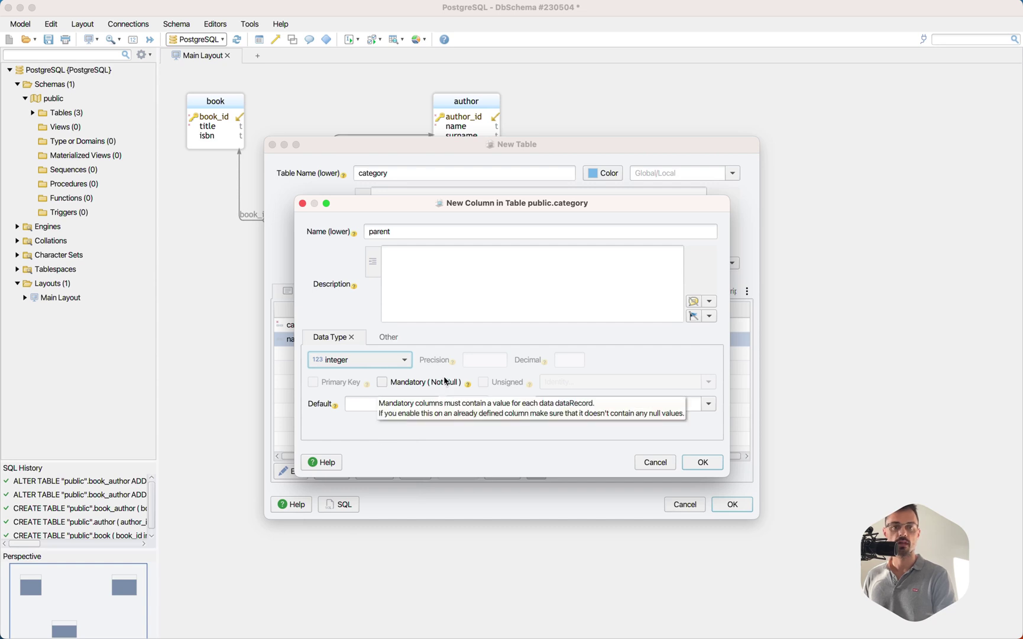
pyautogui.click(702, 462)
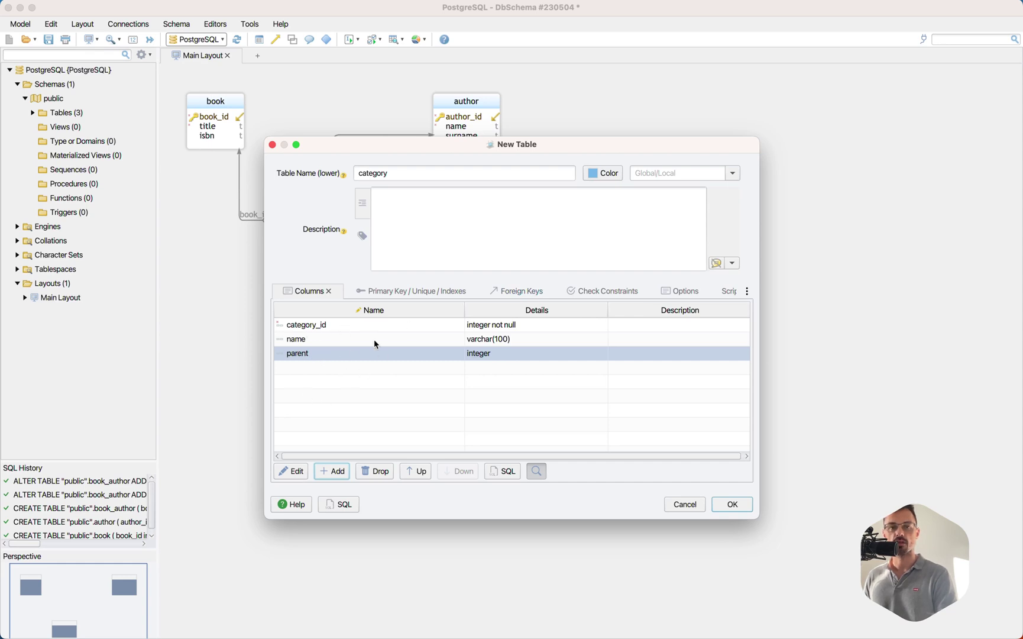
# Create the category table with its three columns and move its parent column above category_id in the diagram.
pyautogui.click(521, 292)
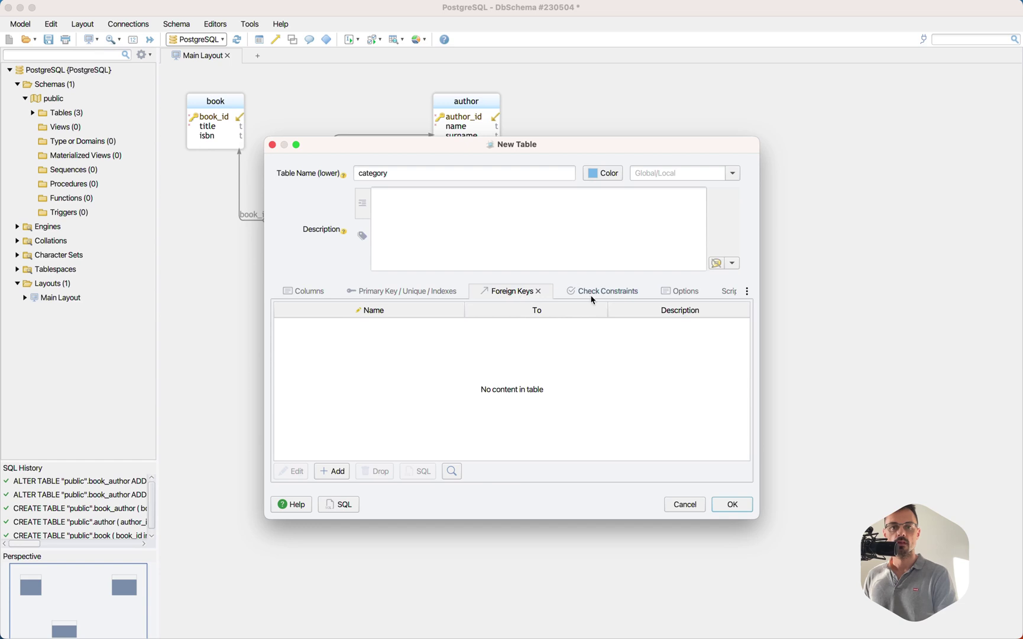
pyautogui.click(324, 290)
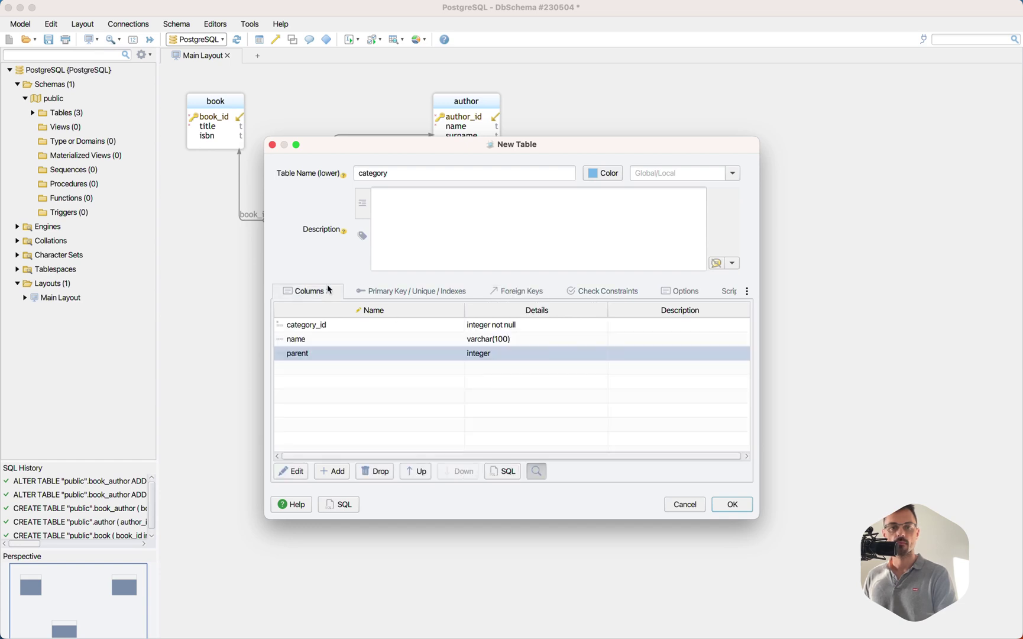
pyautogui.click(732, 504)
pyautogui.moveTo(476, 338); pyautogui.dragTo(499, 348)
pyautogui.click(508, 327)
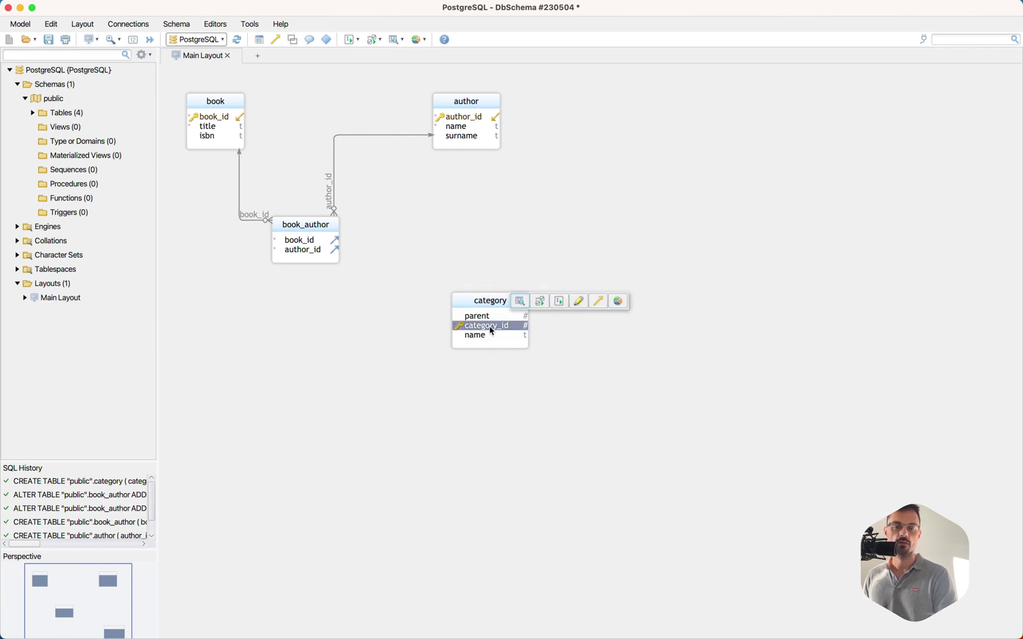
# Add a self-referencing foreign key to the category table, from its parent column to category_id.
pyautogui.doubleClick(490, 306)
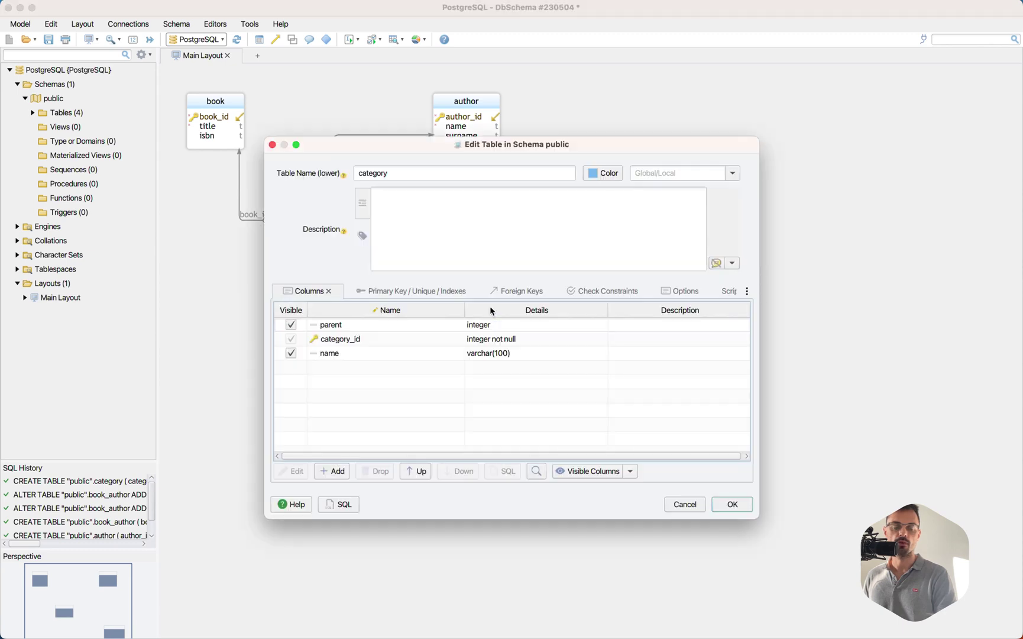
pyautogui.click(512, 292)
pyautogui.click(331, 472)
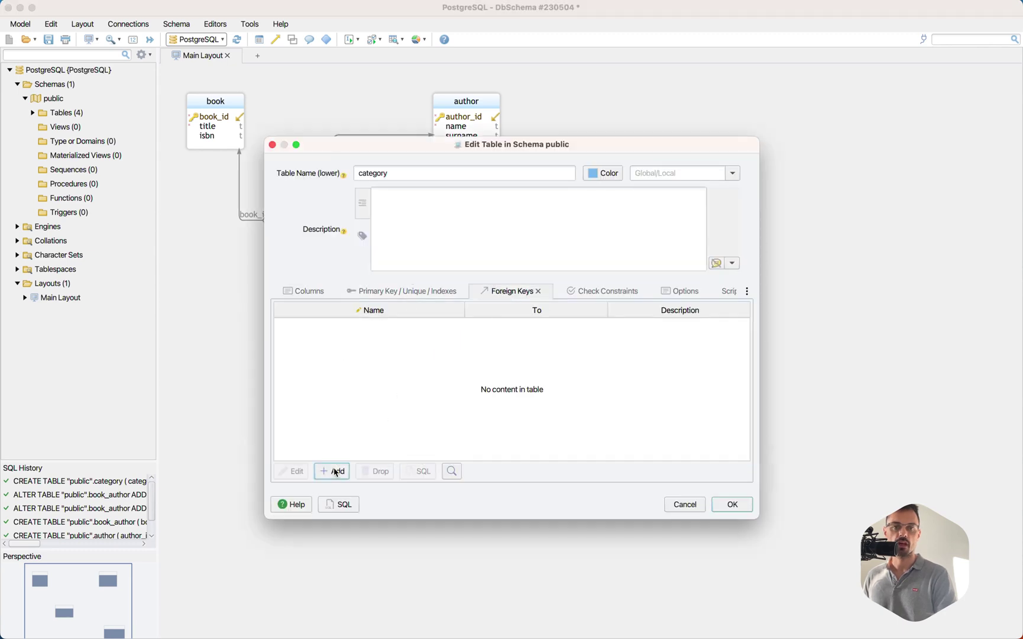
pyautogui.click(471, 317)
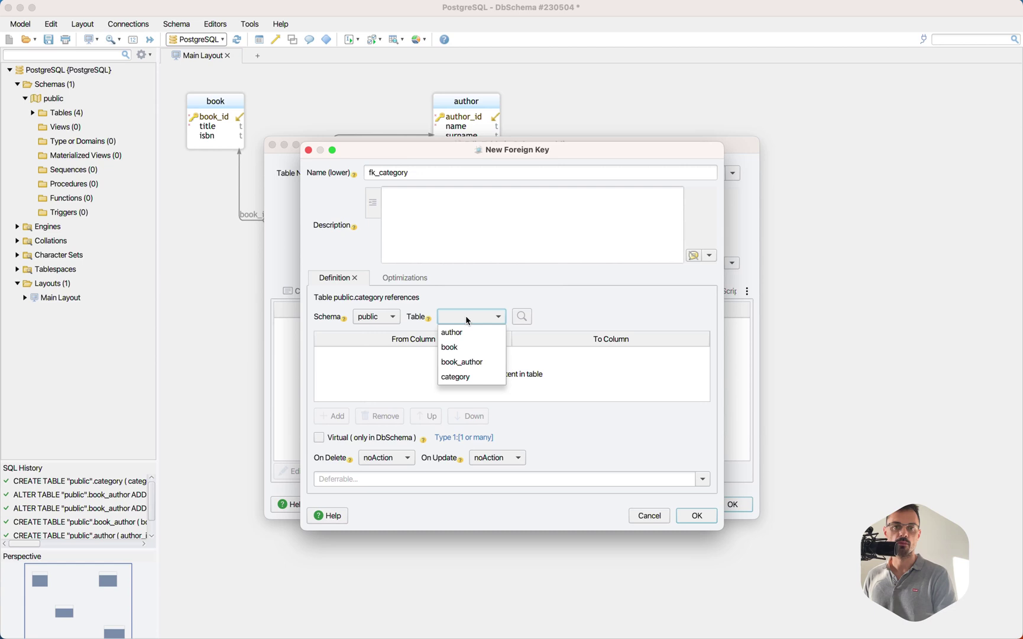
pyautogui.click(465, 377)
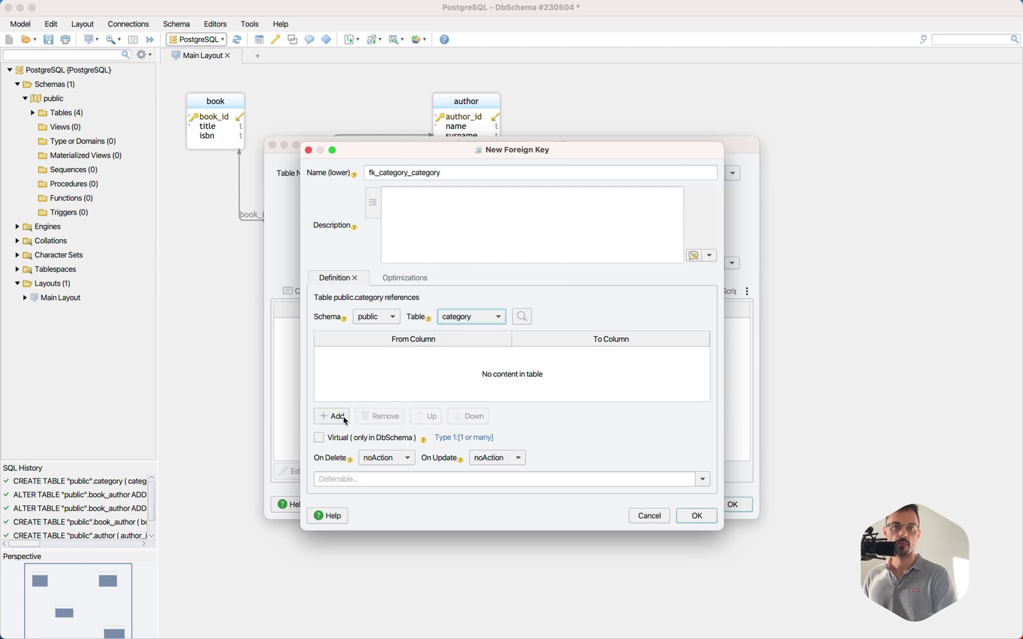
pyautogui.click(334, 416)
pyautogui.click(540, 324)
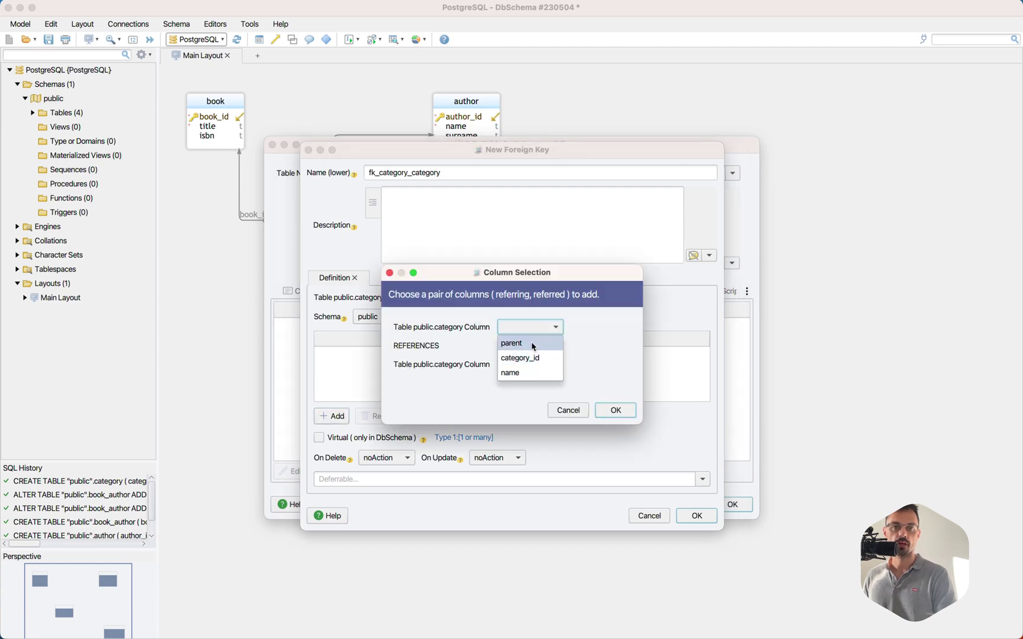
pyautogui.click(532, 342)
pyautogui.click(520, 362)
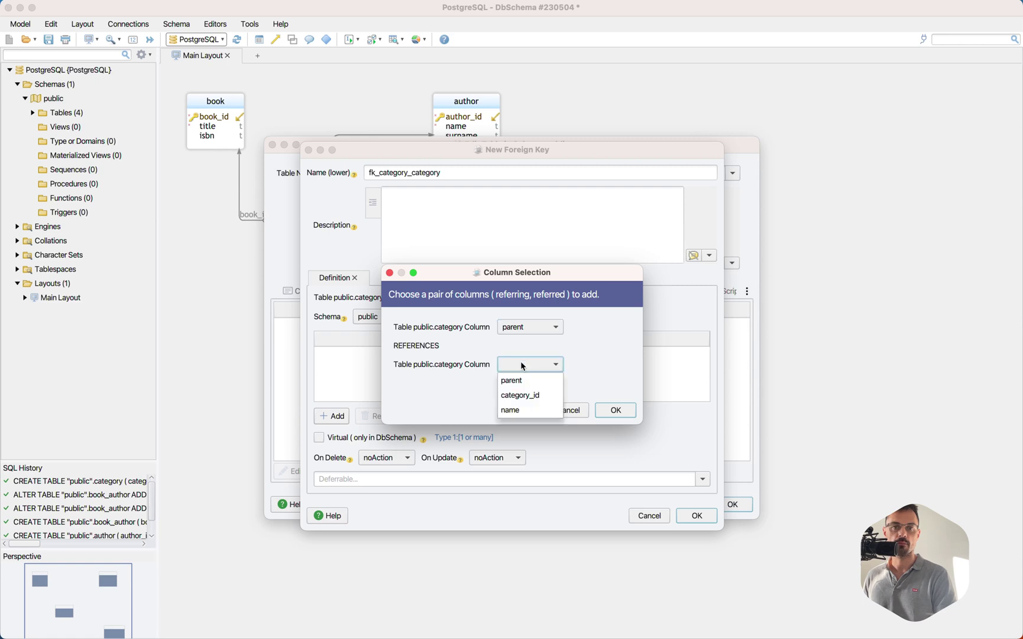
pyautogui.click(525, 395)
pyautogui.press('Return')
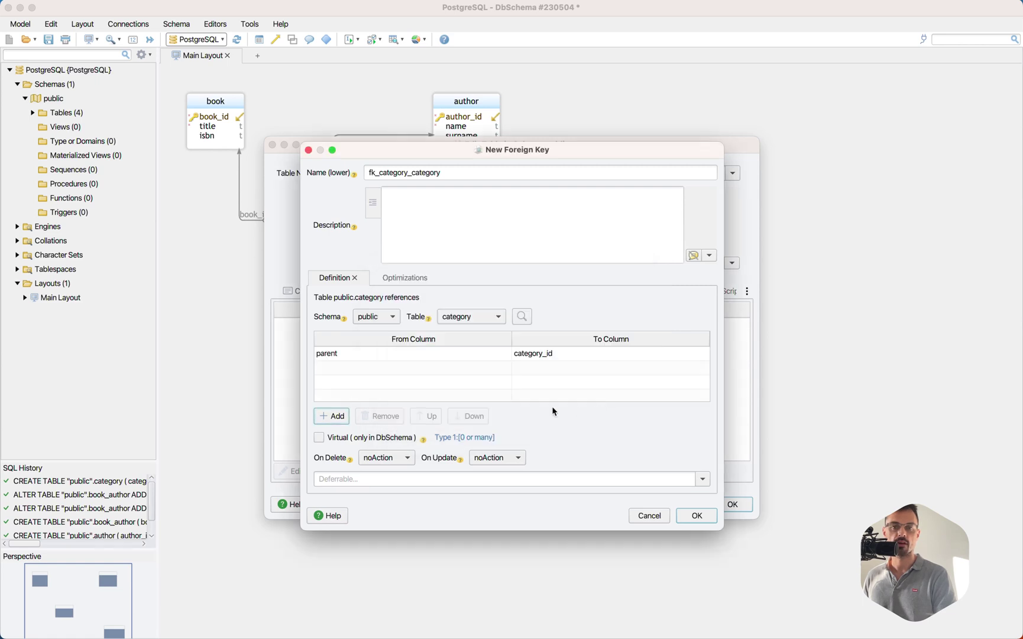
pyautogui.click(688, 516)
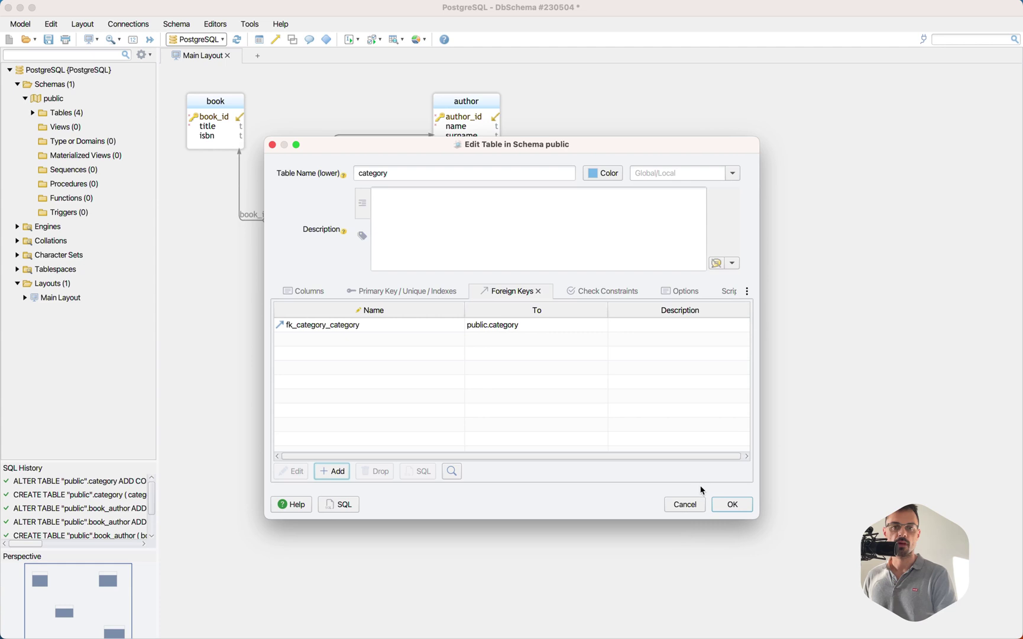
pyautogui.click(731, 504)
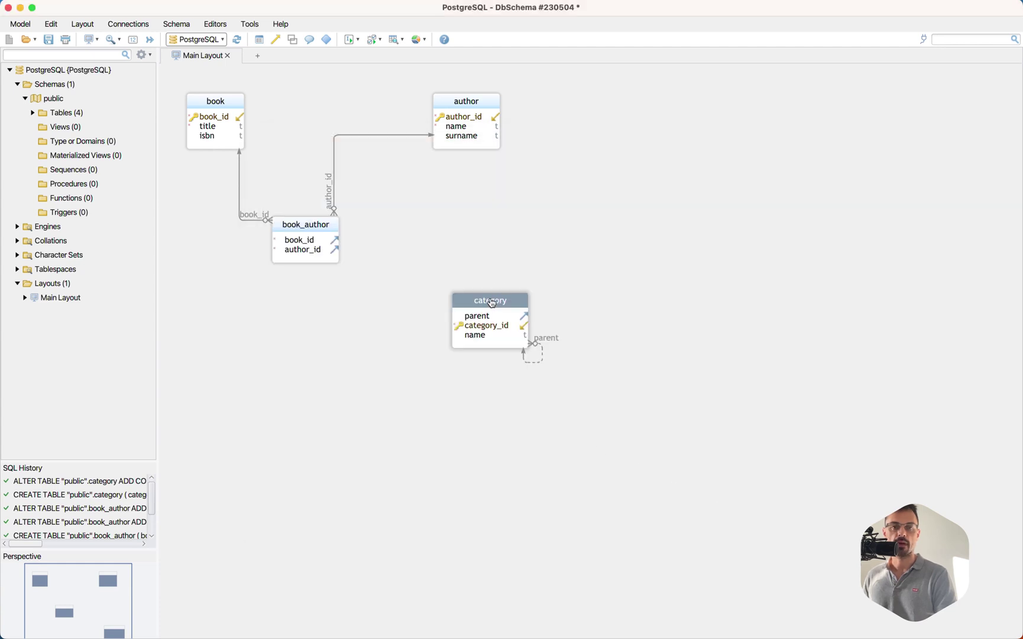
# Move the category table slightly further from book_author in the diagram and start a new table named book_category.
pyautogui.moveTo(433, 262); pyautogui.dragTo(537, 290)
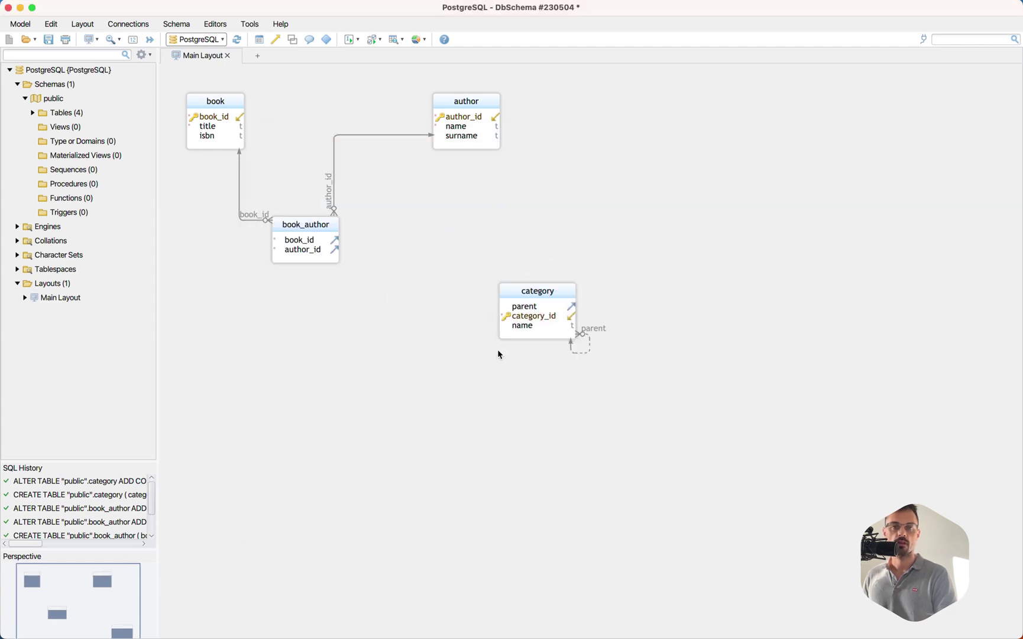
pyautogui.rightClick(294, 322)
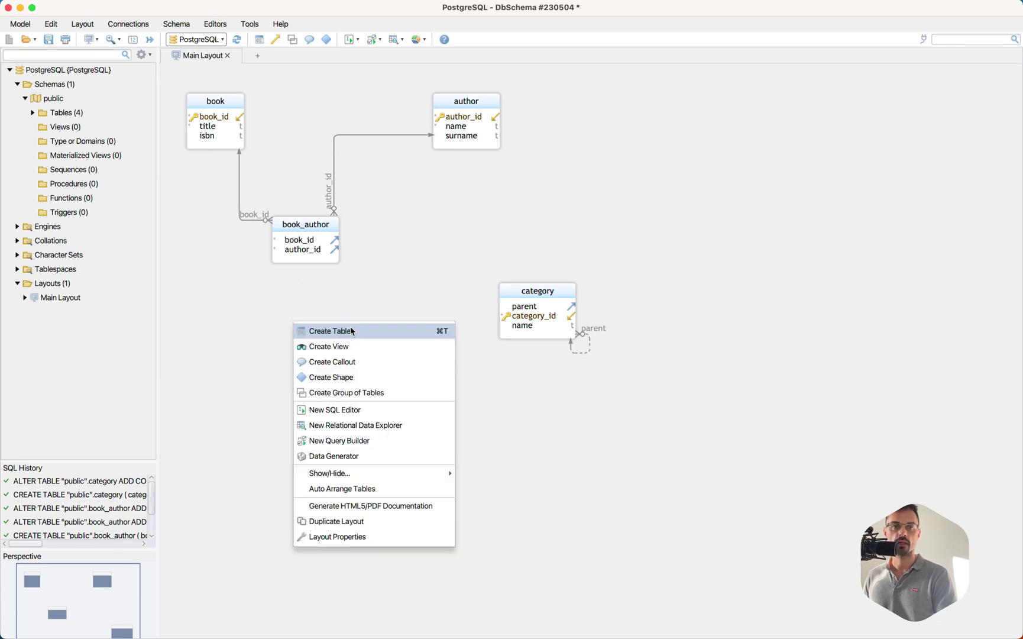
pyautogui.click(350, 328)
pyautogui.write('book_category')
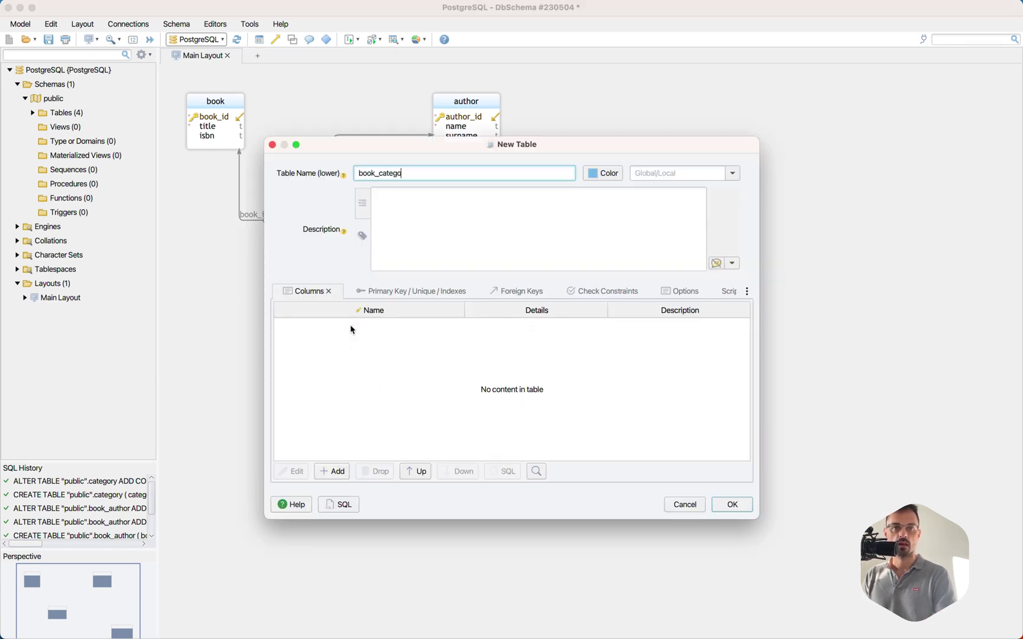
# Add a mandatory integer column category_id to the book_category table.
pyautogui.click(337, 473)
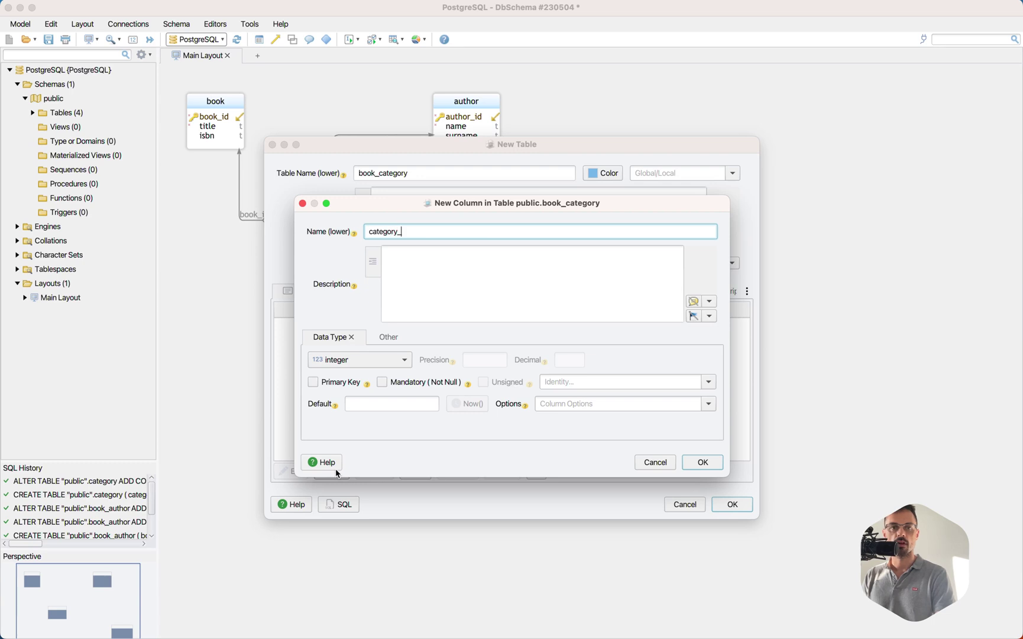
pyautogui.write('category_id')
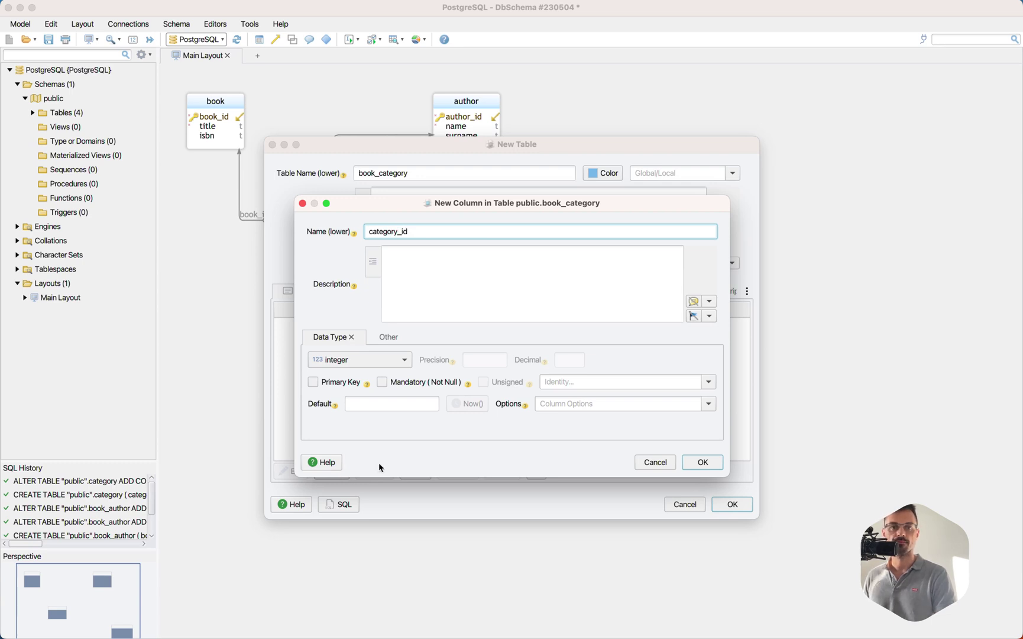
pyautogui.click(405, 385)
pyautogui.click(702, 462)
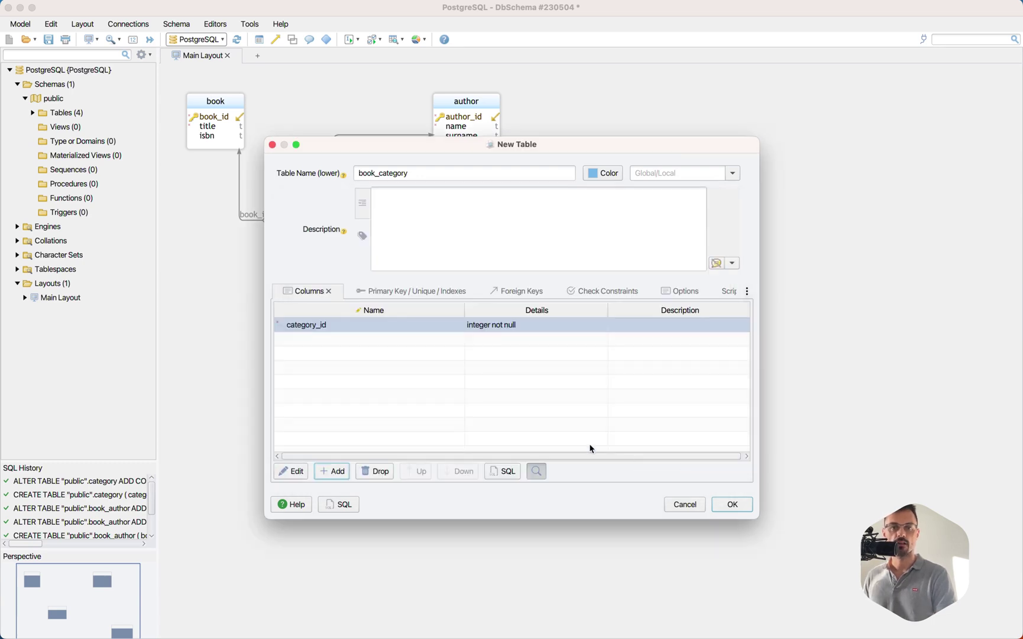
# Add a mandatory integer column book_id to book_category and create the table.
pyautogui.click(332, 470)
pyautogui.write('book_id')
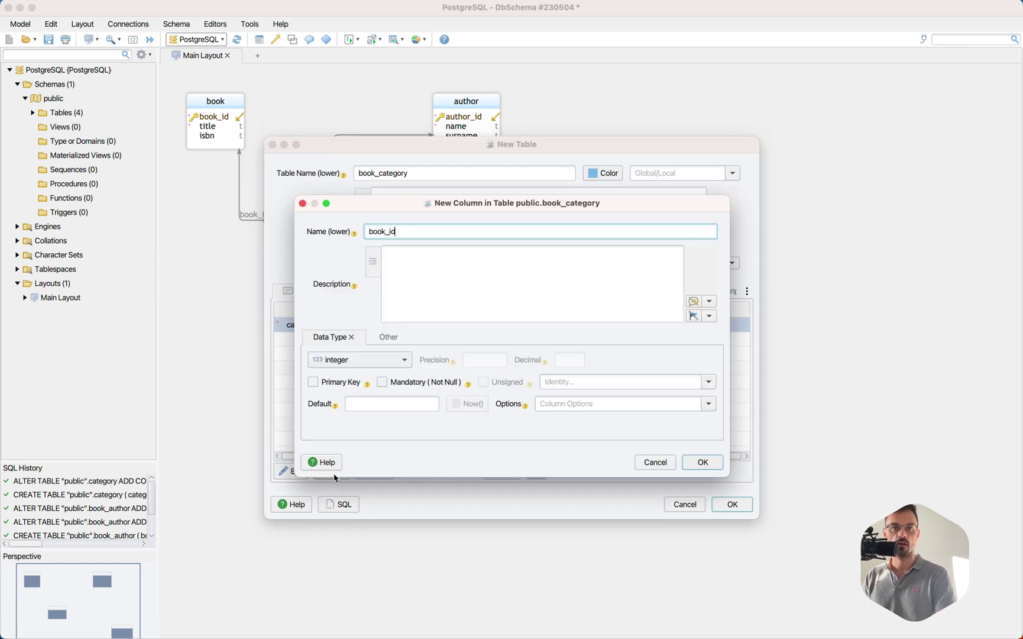
pyautogui.click(411, 384)
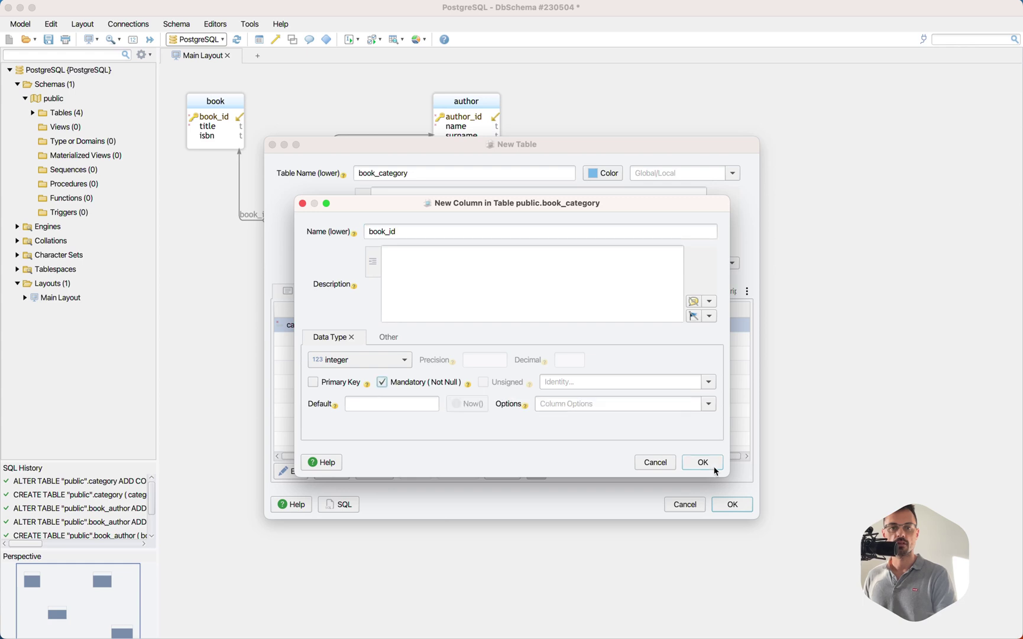
pyautogui.click(702, 461)
pyautogui.click(732, 504)
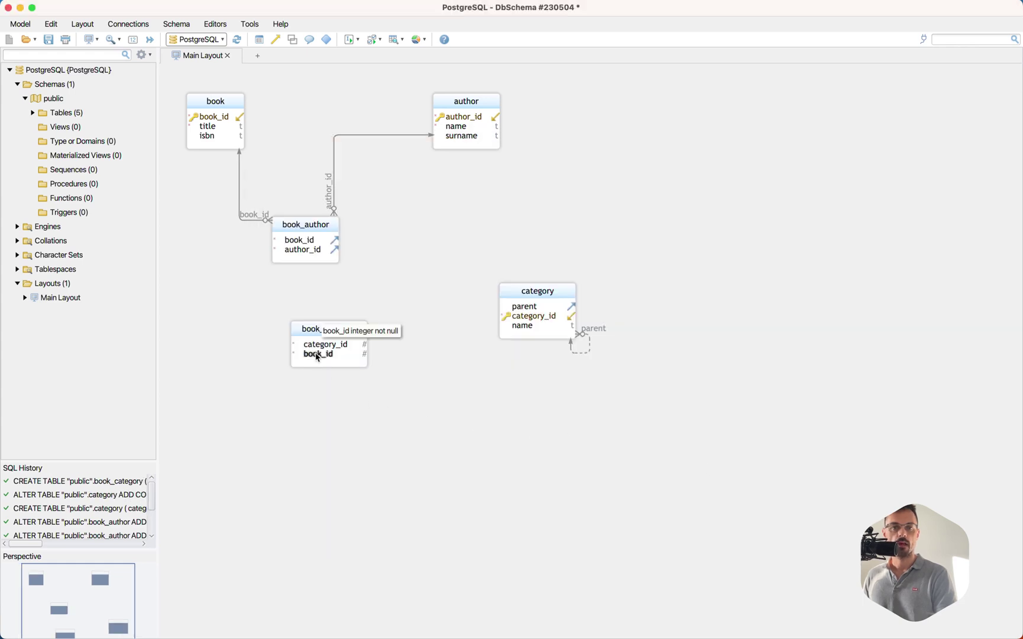
# Add foreign keys to book_category, linking category_id to category.category_id and book_id to book.book_id.
pyautogui.moveTo(325, 343); pyautogui.dragTo(535, 318)
pyautogui.click(695, 507)
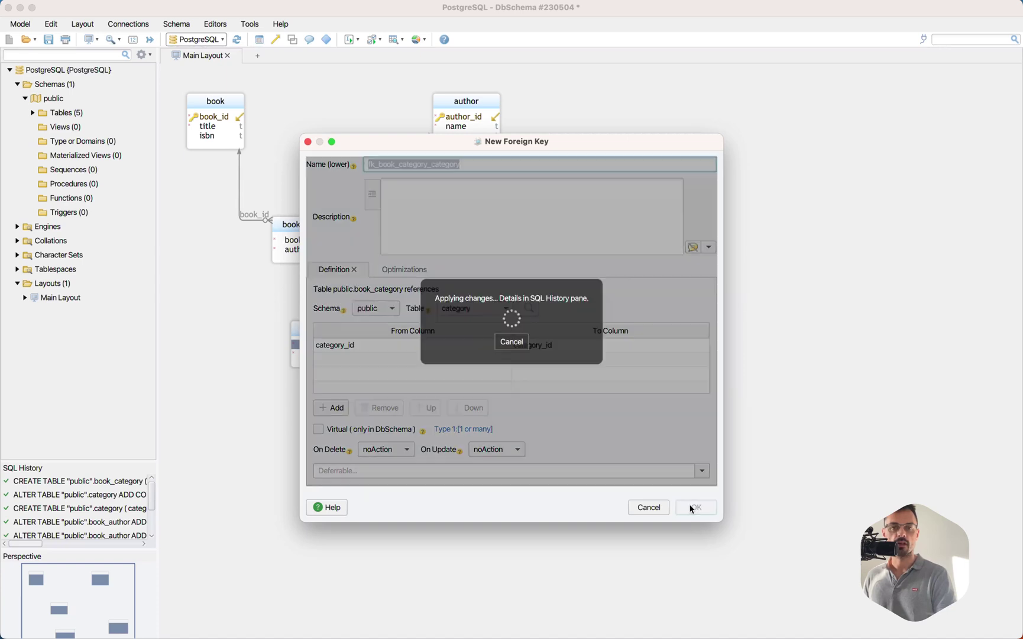
pyautogui.click(319, 355)
pyautogui.moveTo(320, 357); pyautogui.dragTo(213, 117)
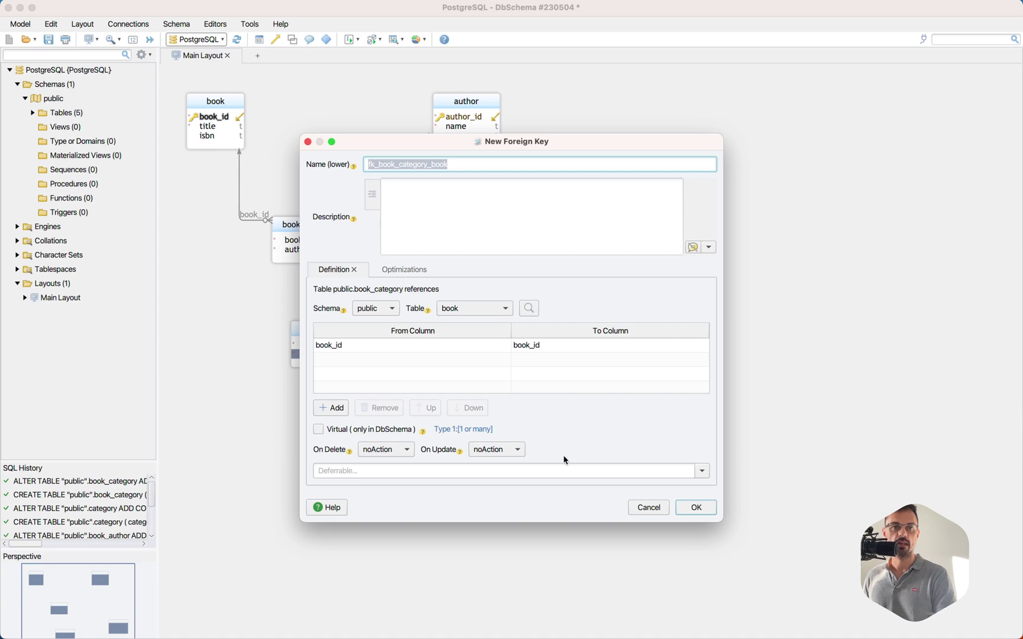
pyautogui.click(696, 507)
# Spread the diagram out by moving book_category slightly towards the book table's side and category farther away from it.
pyautogui.moveTo(335, 329); pyautogui.dragTo(325, 330)
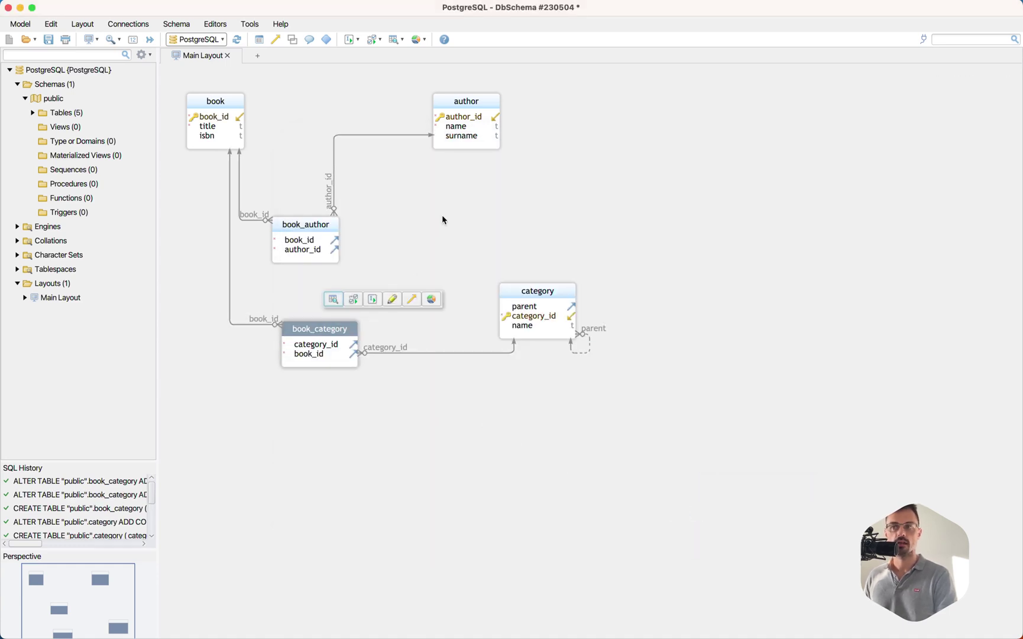
pyautogui.click(473, 211)
pyautogui.moveTo(571, 288); pyautogui.dragTo(609, 298)
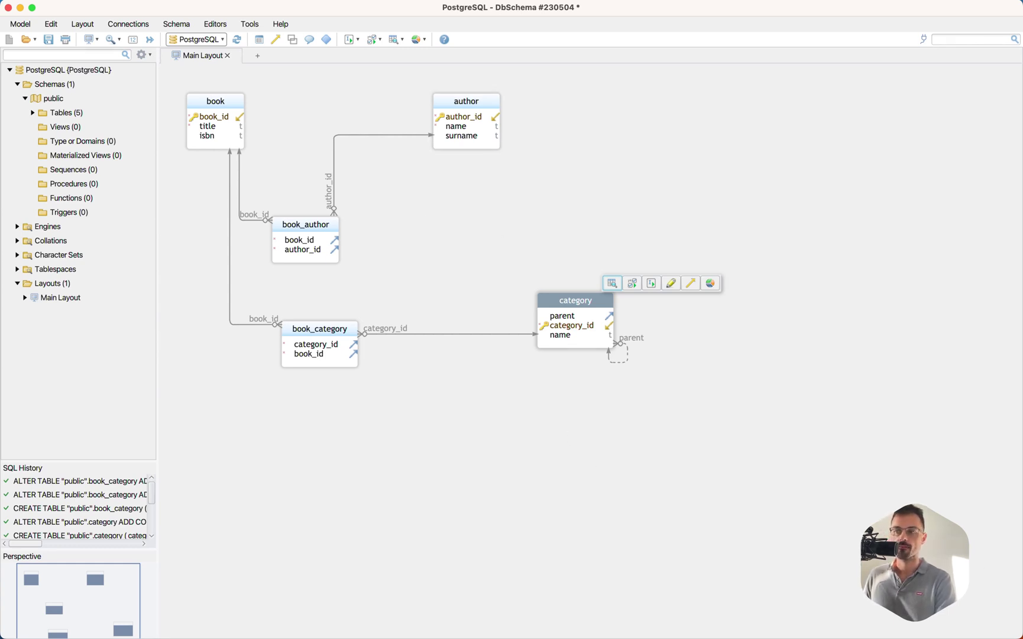
# Switch to DBeaver, connect to demo_db and open the ER diagram of its public schema.
pyautogui.press('super+Tab')
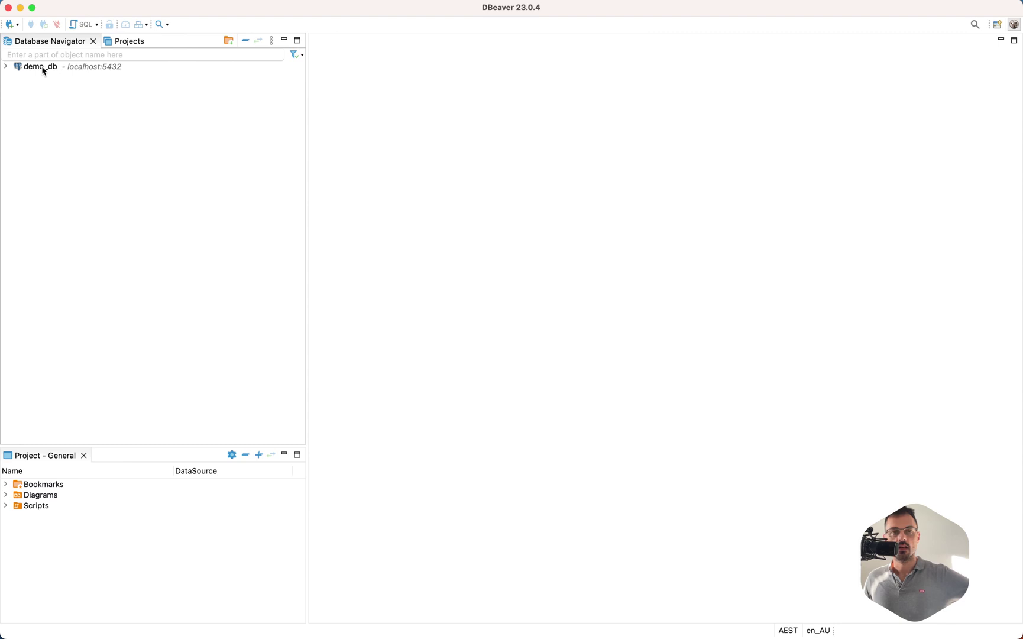
pyautogui.click(43, 69)
pyautogui.click(6, 66)
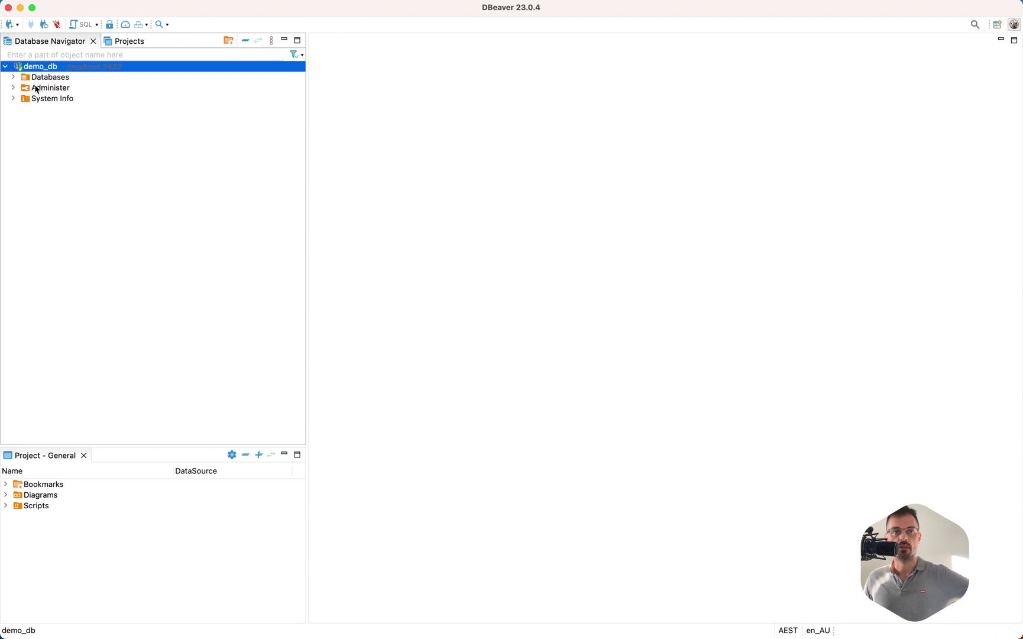
pyautogui.click(12, 77)
pyautogui.doubleClick(39, 88)
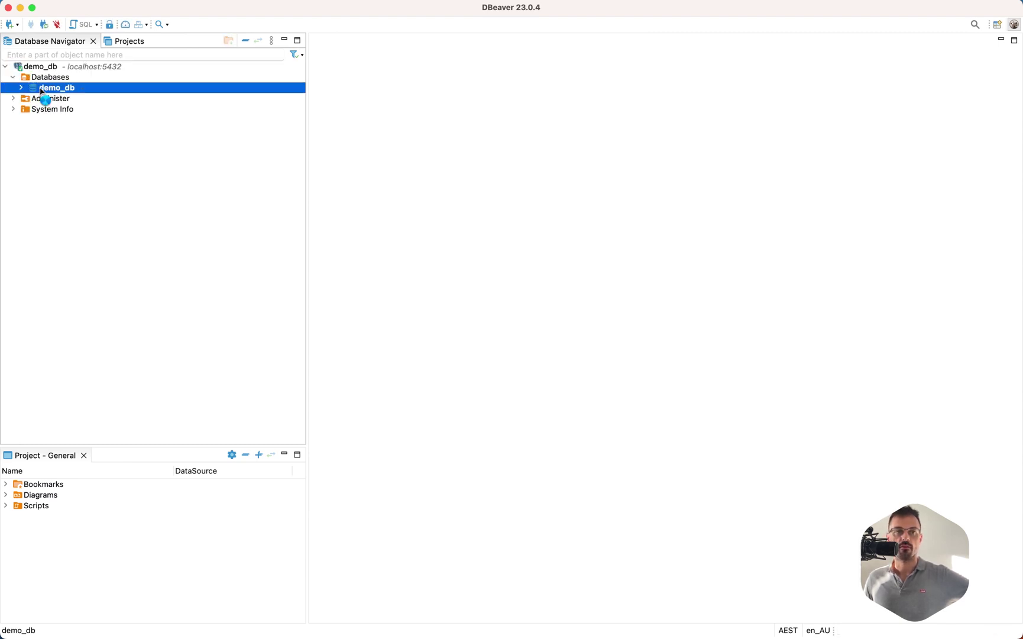
pyautogui.doubleClick(413, 181)
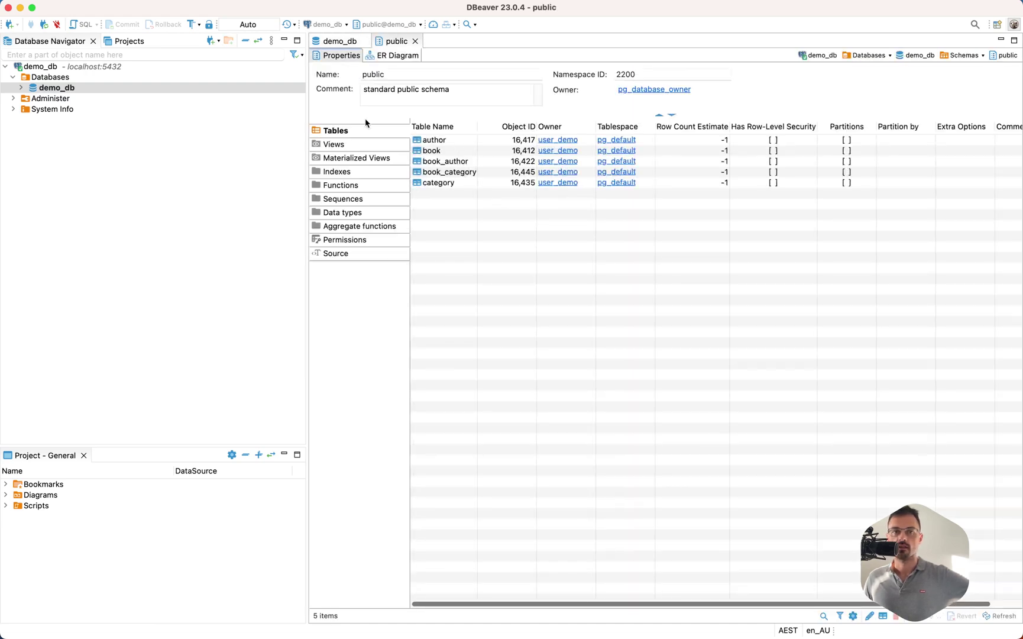
pyautogui.click(372, 57)
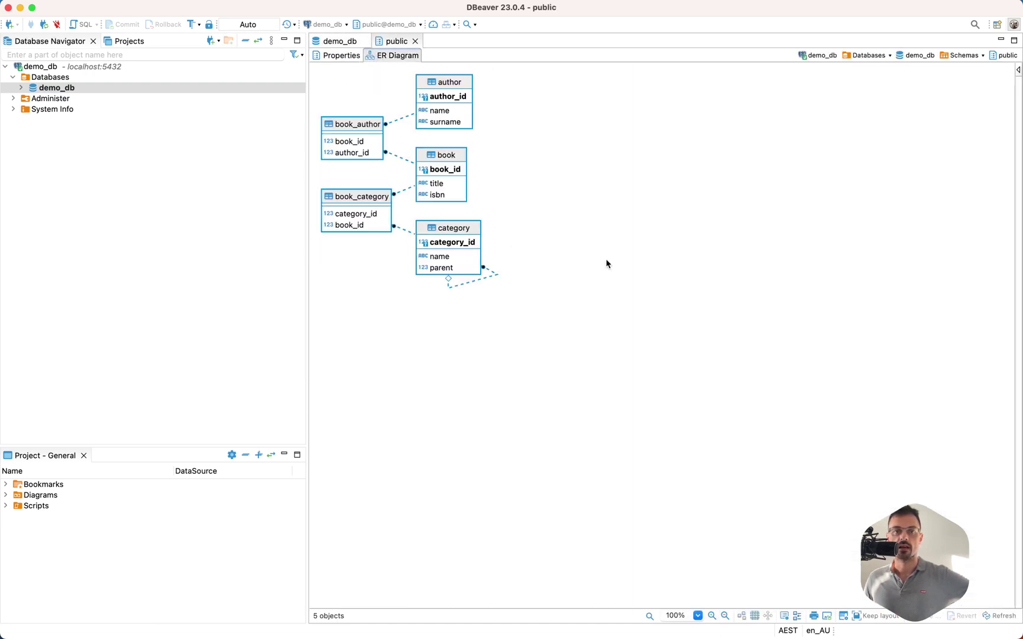
# Spread out the author, book, category, book_category and book_author tables in the ER diagram so their relationship lines are readable.
pyautogui.moveTo(464, 88); pyautogui.dragTo(545, 87)
pyautogui.moveTo(470, 146); pyautogui.dragTo(610, 172)
pyautogui.moveTo(448, 228); pyautogui.dragTo(591, 305)
pyautogui.moveTo(356, 196); pyautogui.dragTo(423, 233)
pyautogui.moveTo(355, 124); pyautogui.dragTo(426, 147)
pyautogui.click(399, 89)
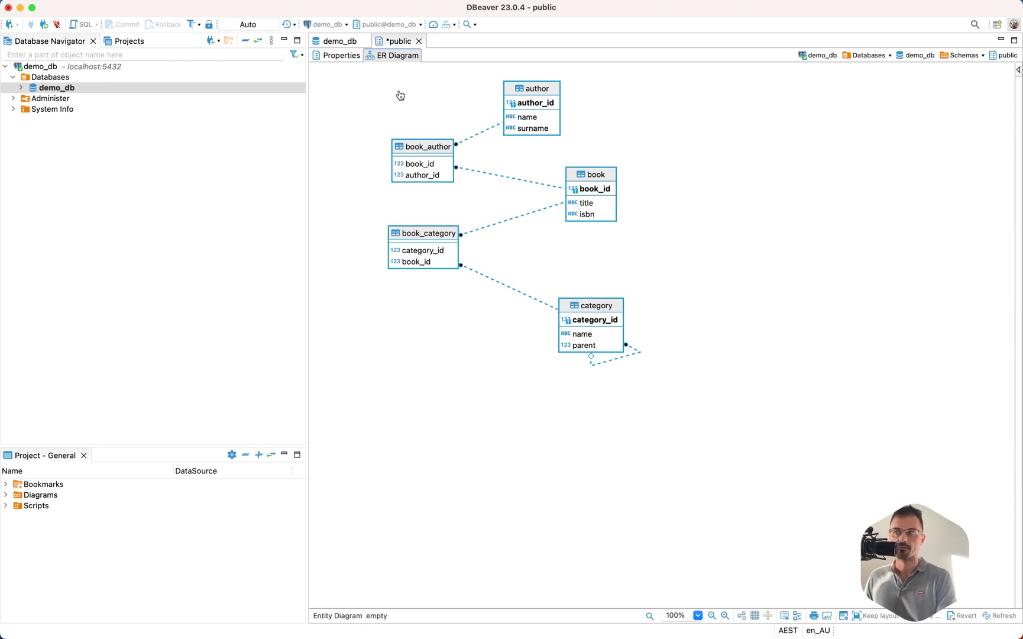
# Switch back to DbSchema and start a new layout named AlternativeLayout.
pyautogui.press('super+Tab')
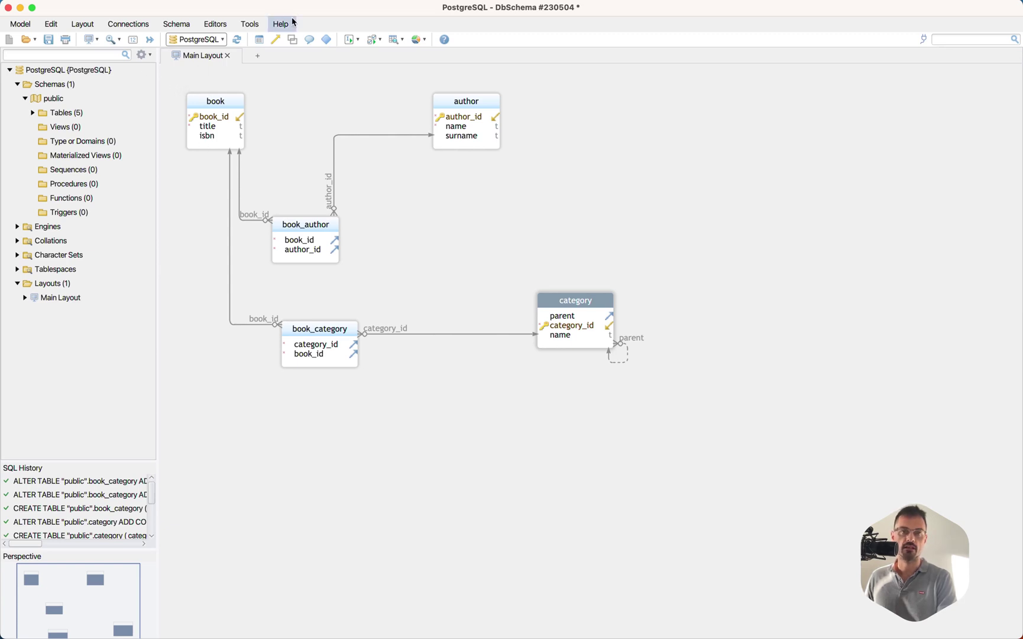
pyautogui.click(309, 39)
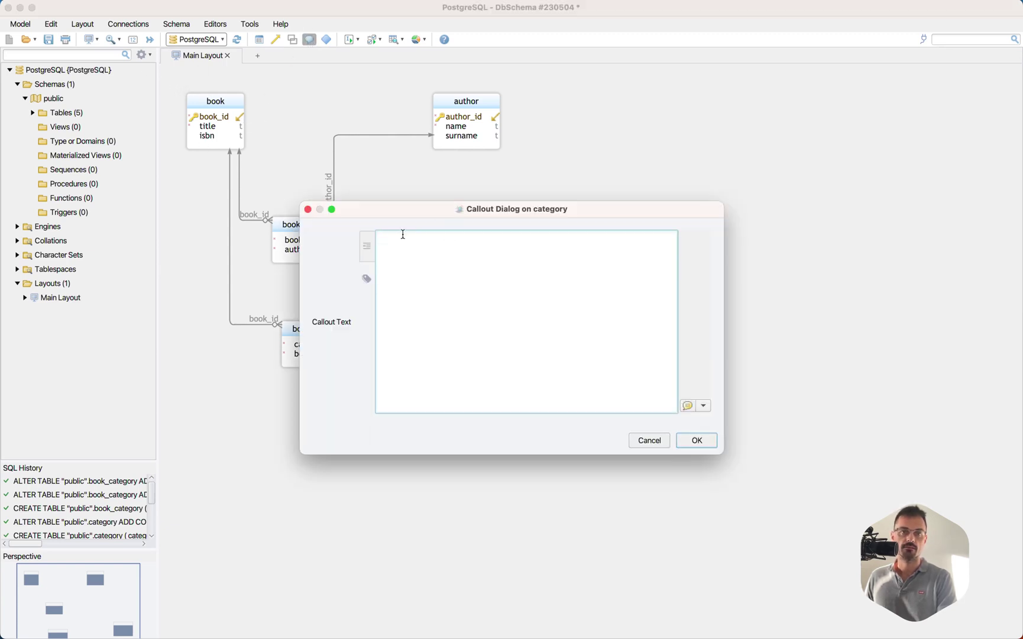
pyautogui.press('Escape')
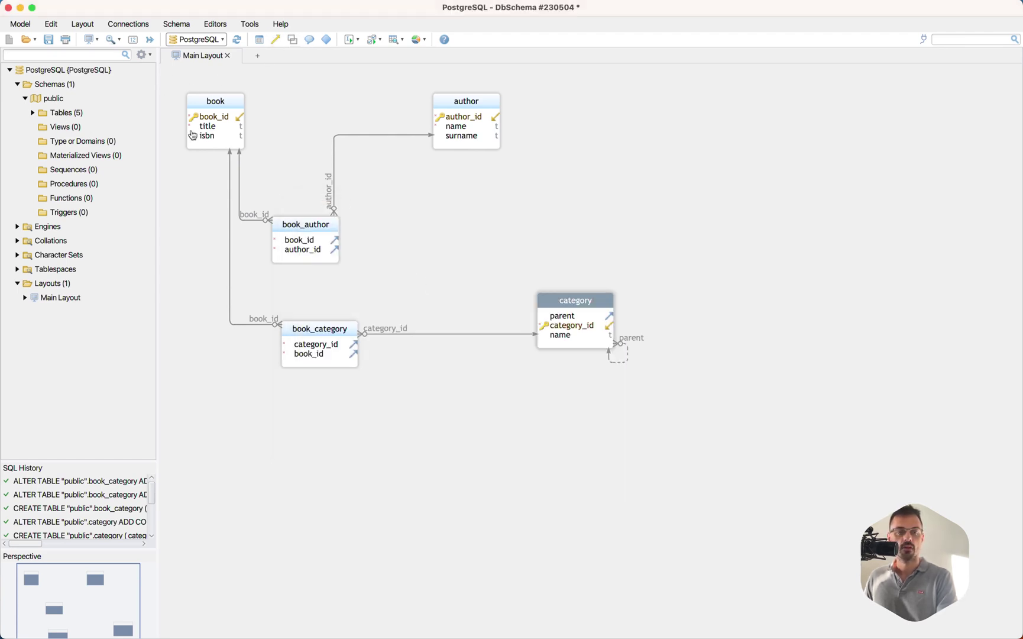
pyautogui.click(57, 298)
pyautogui.rightClick(56, 287)
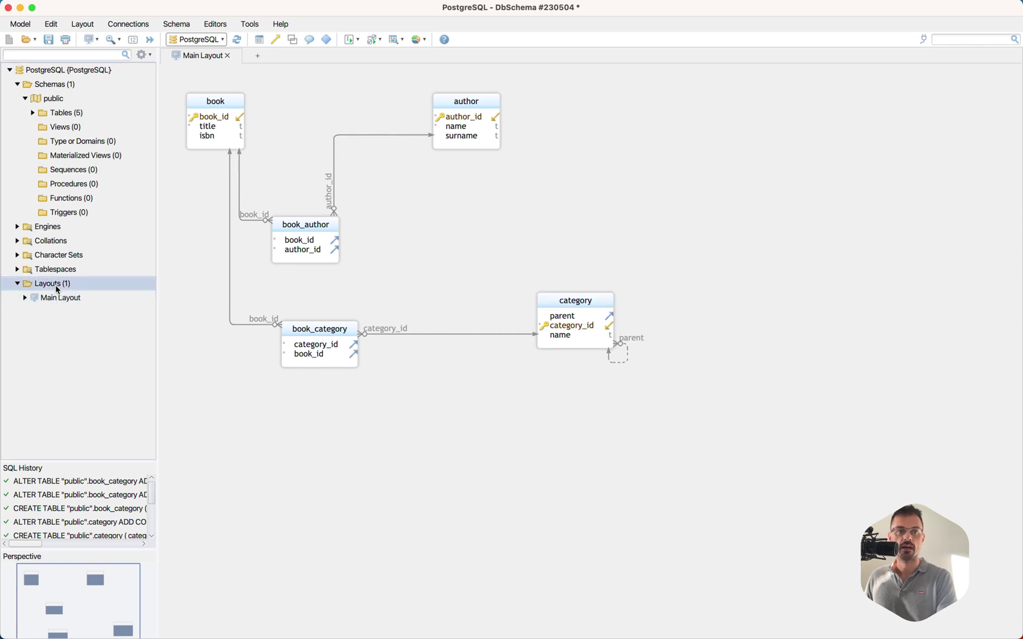
pyautogui.click(92, 297)
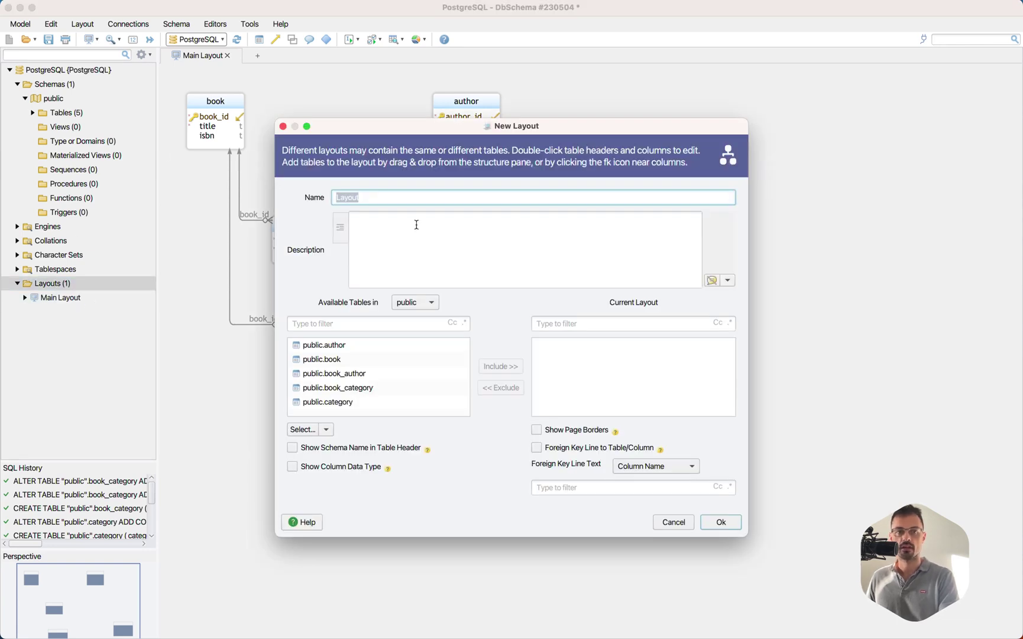
pyautogui.write('Alterna')
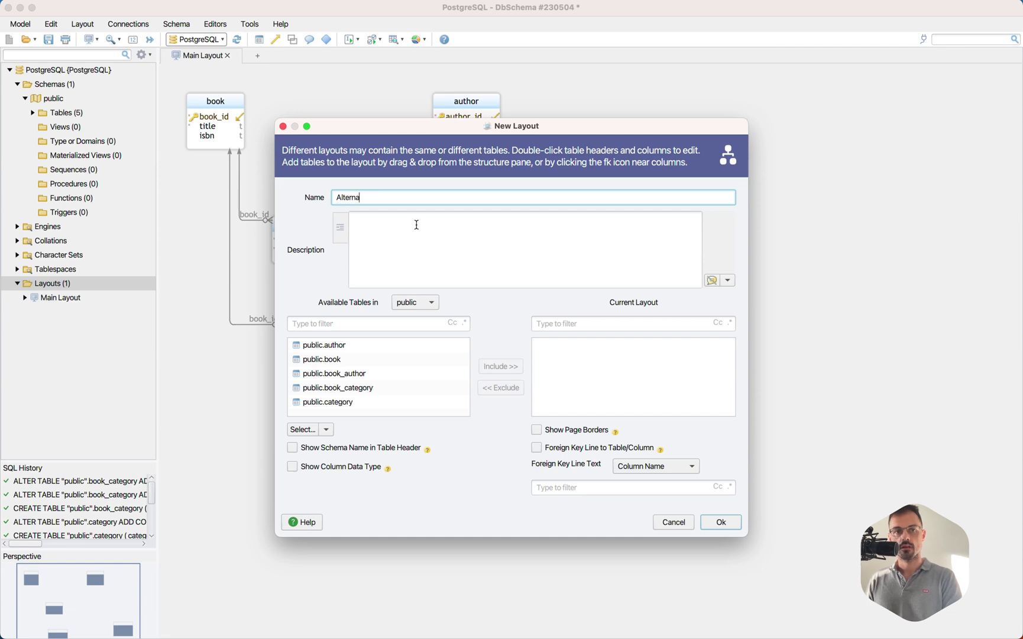
pyautogui.write('tiveLayout')
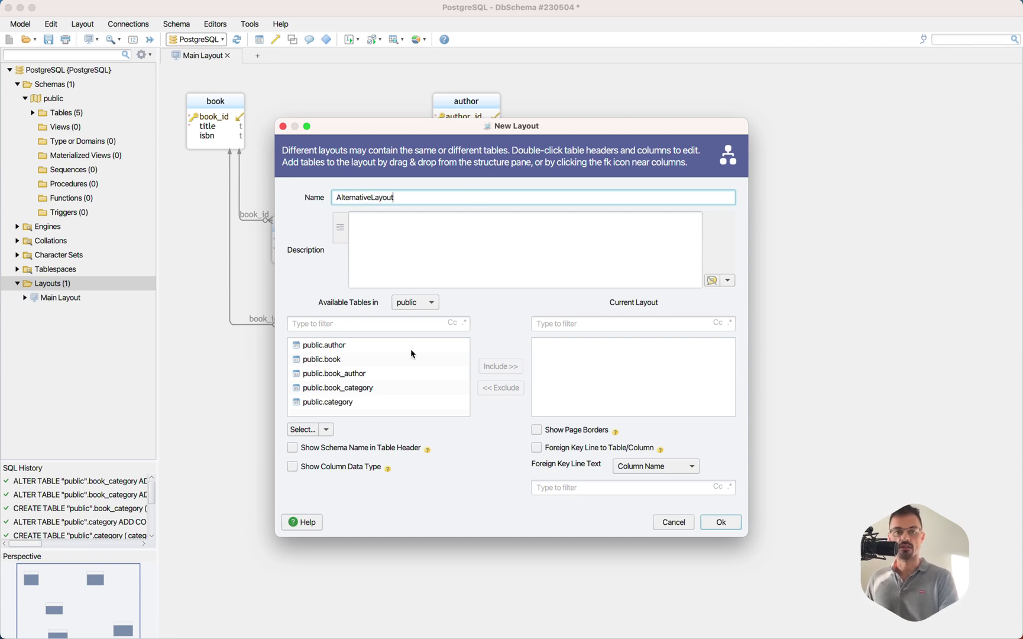
# Include the author, book and book_author tables in the new layout and create it.
pyautogui.click(368, 358)
pyautogui.keyDown('super'); pyautogui.click(367, 347); pyautogui.keyUp('super')
pyautogui.keyDown('super'); pyautogui.click(371, 367); pyautogui.keyUp('super')
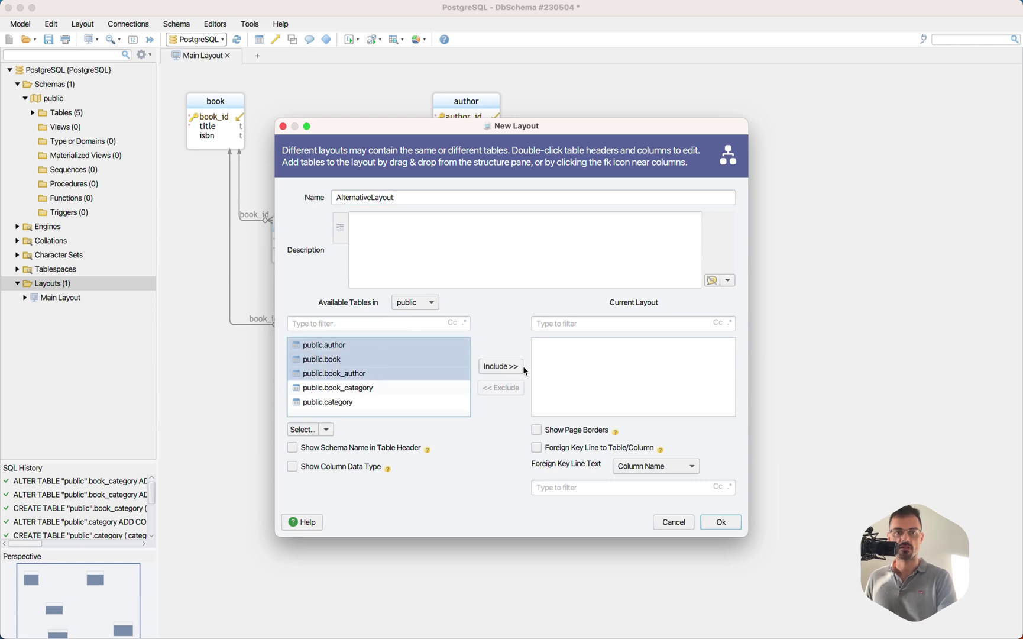
pyautogui.click(518, 366)
pyautogui.click(720, 522)
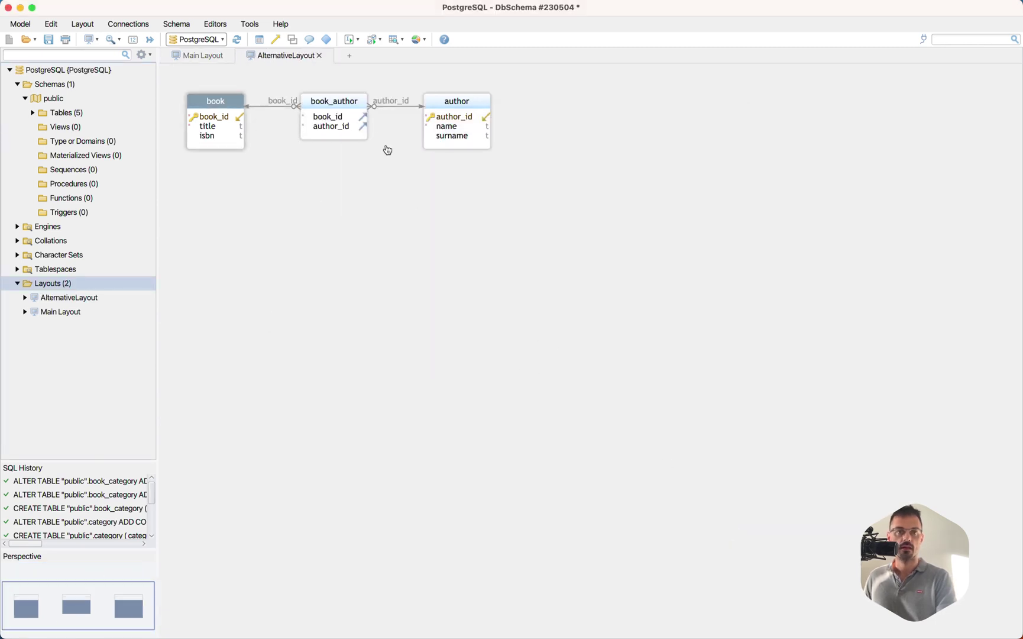
# Space out the book_author and author tables horizontally in AlternativeLayout.
pyautogui.moveTo(337, 99); pyautogui.dragTo(354, 102)
pyautogui.moveTo(456, 101); pyautogui.dragTo(522, 102)
pyautogui.click(522, 205)
# Compare Main Layout with AlternativeLayout and look over the public schema's Views, Functions, Sequences and Materialized Views folders.
pyautogui.click(201, 57)
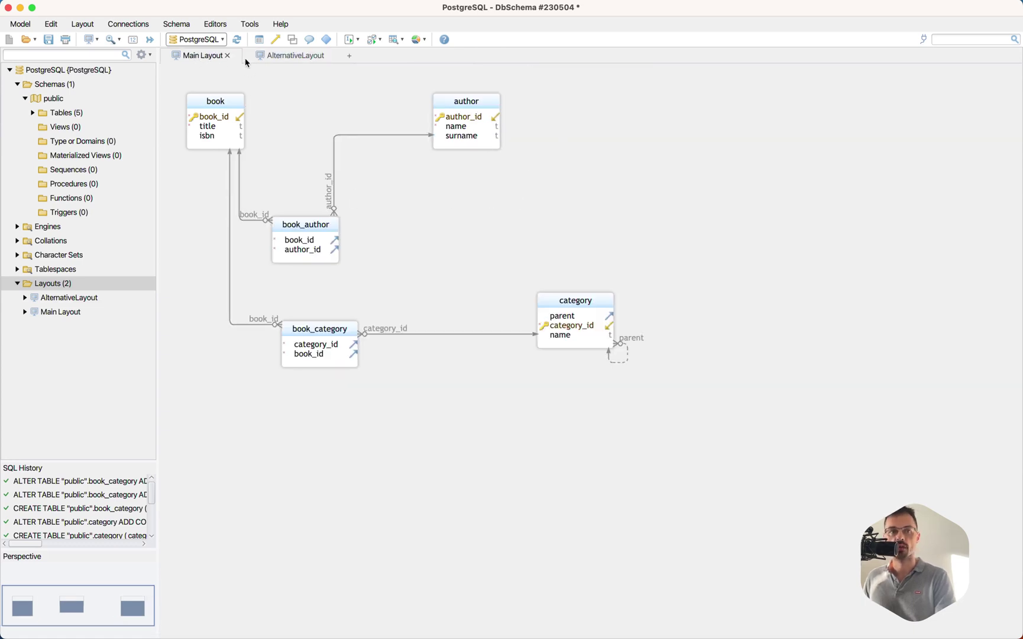
pyautogui.click(272, 59)
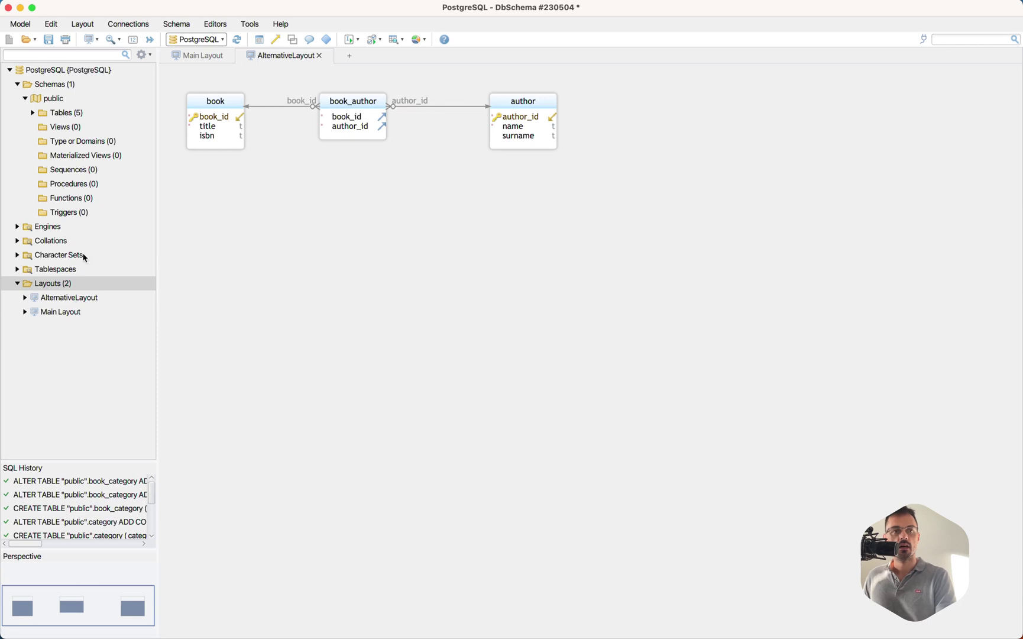
pyautogui.click(70, 132)
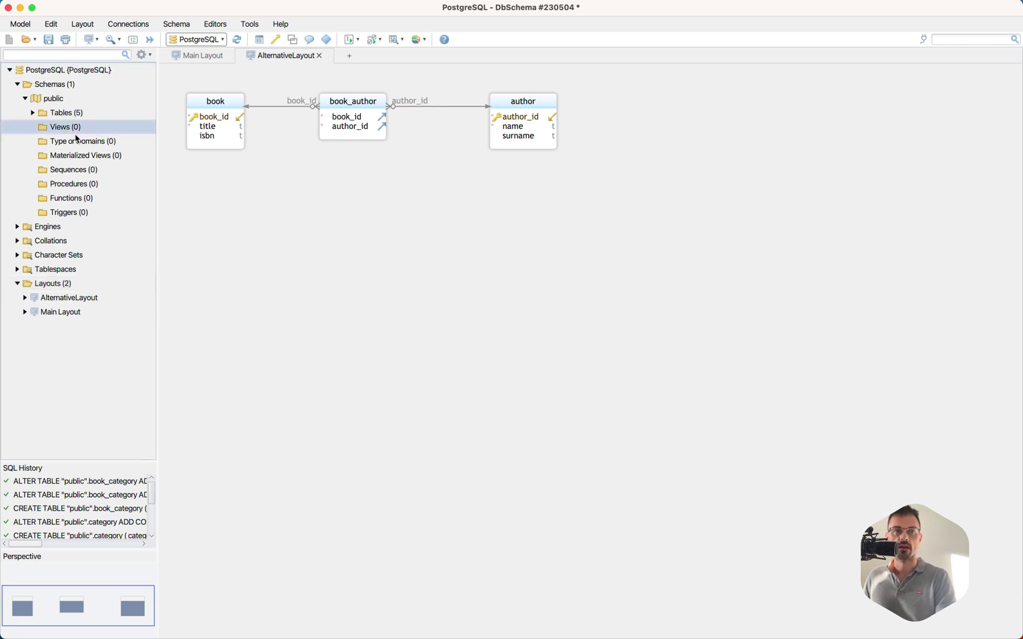
pyautogui.click(75, 199)
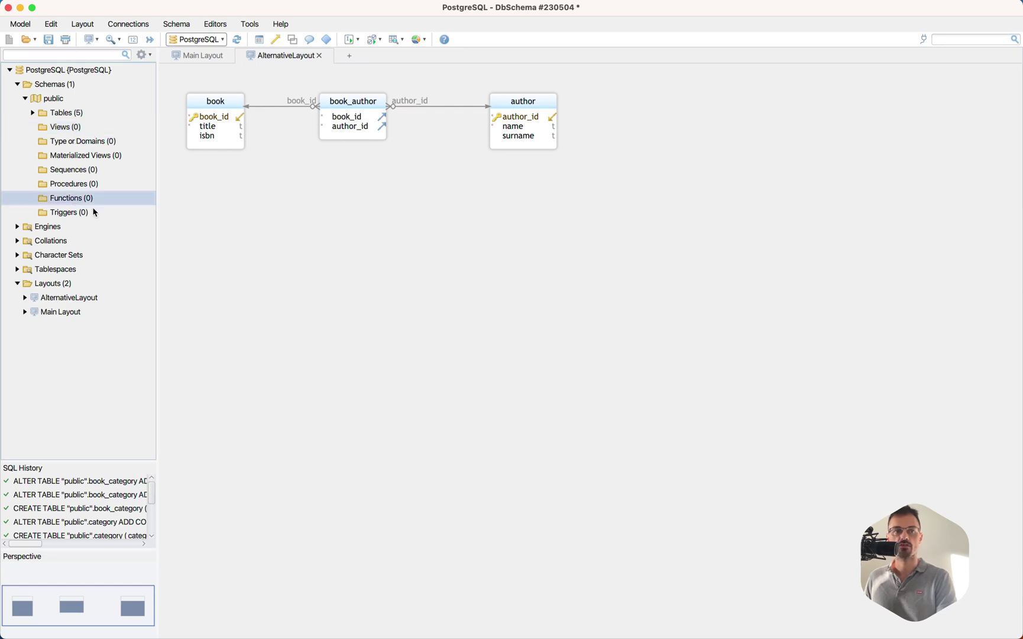
pyautogui.click(100, 172)
pyautogui.click(112, 156)
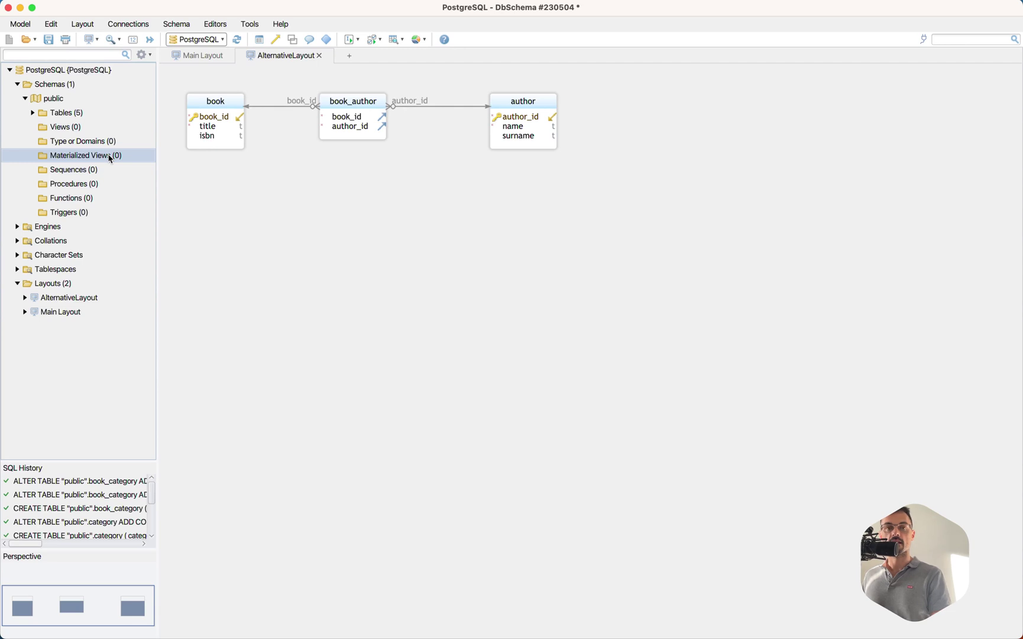
pyautogui.click(385, 213)
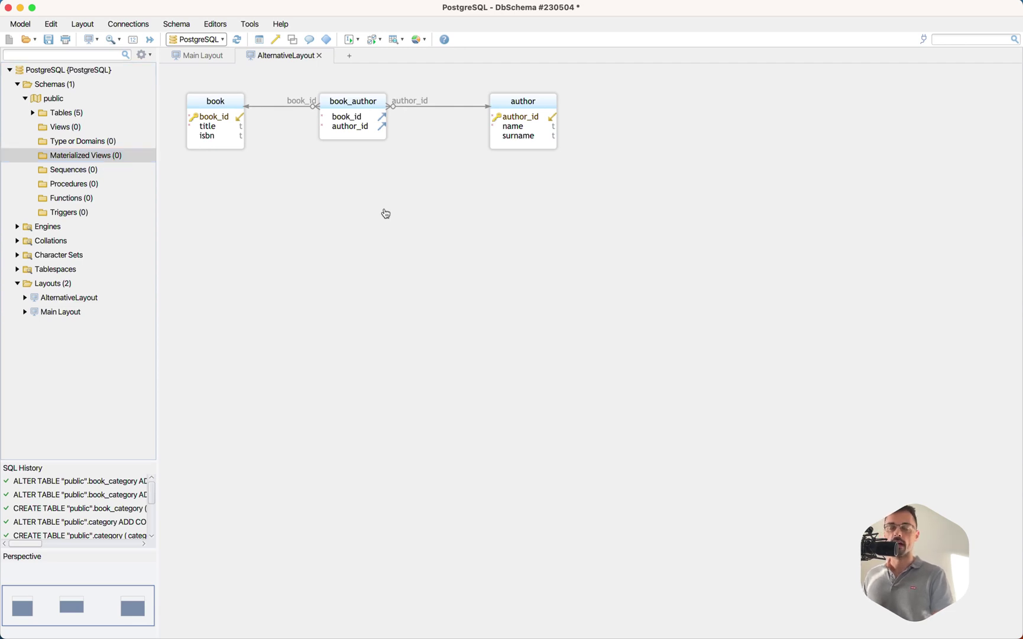